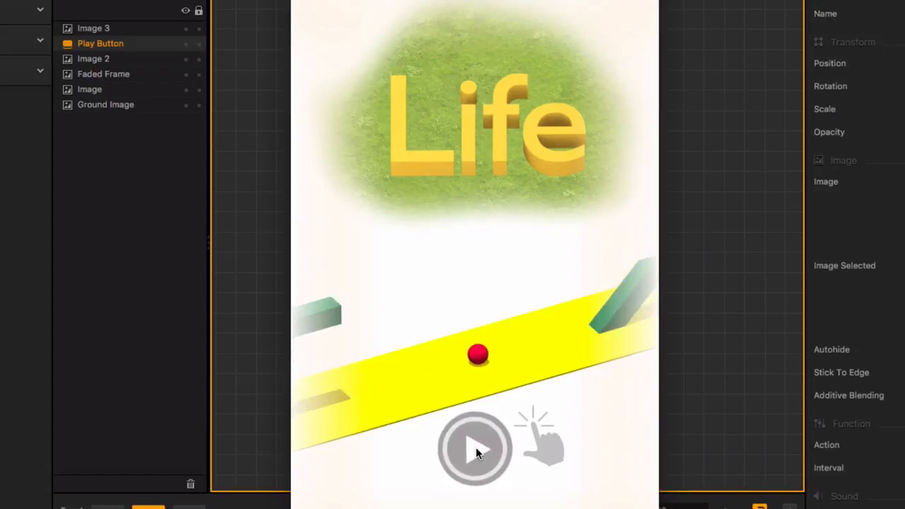
Step: Create a new game from the Flap template
left_click(475, 447)
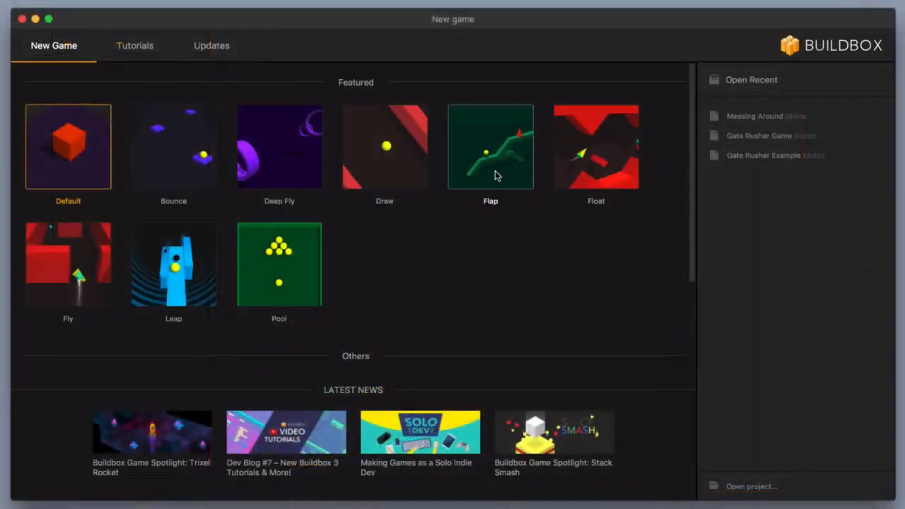
double_click(496, 172)
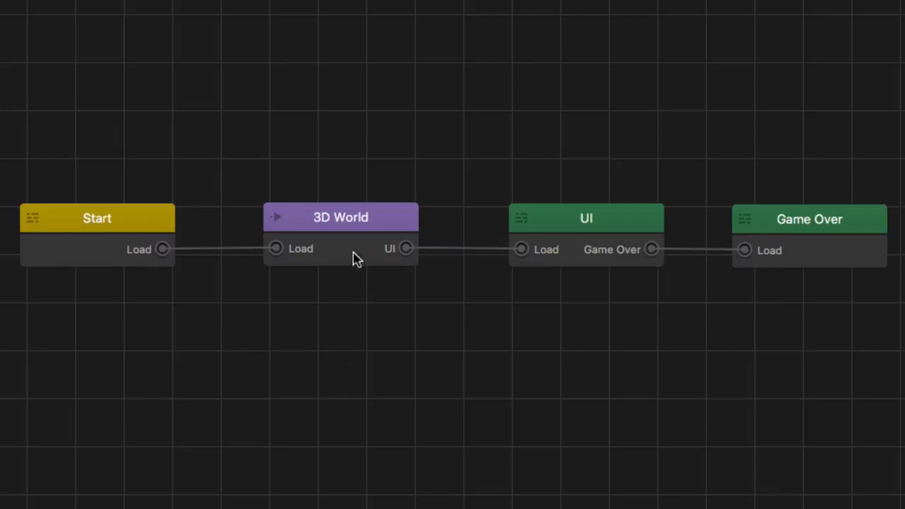
Step: Duplicate the 3D World node in the mind map
left_click(350, 227)
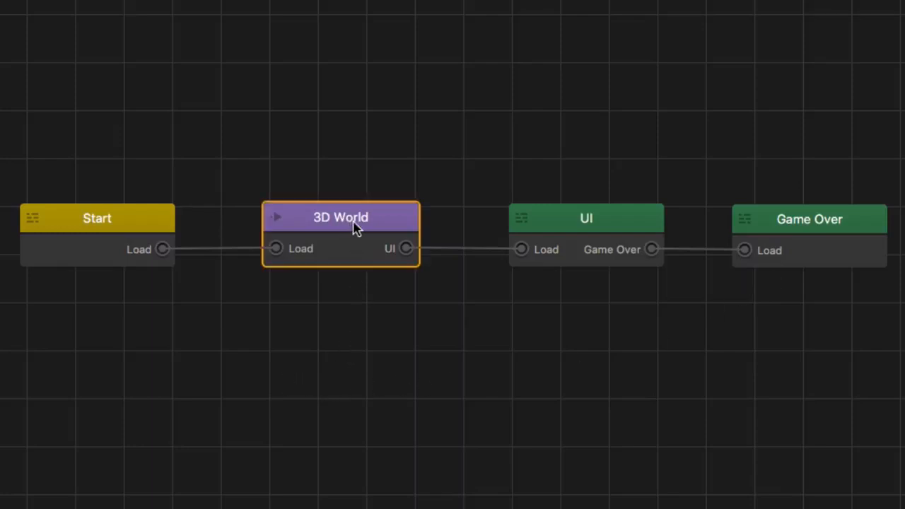
left_click(598, 230)
left_click(345, 240)
key("super+d")
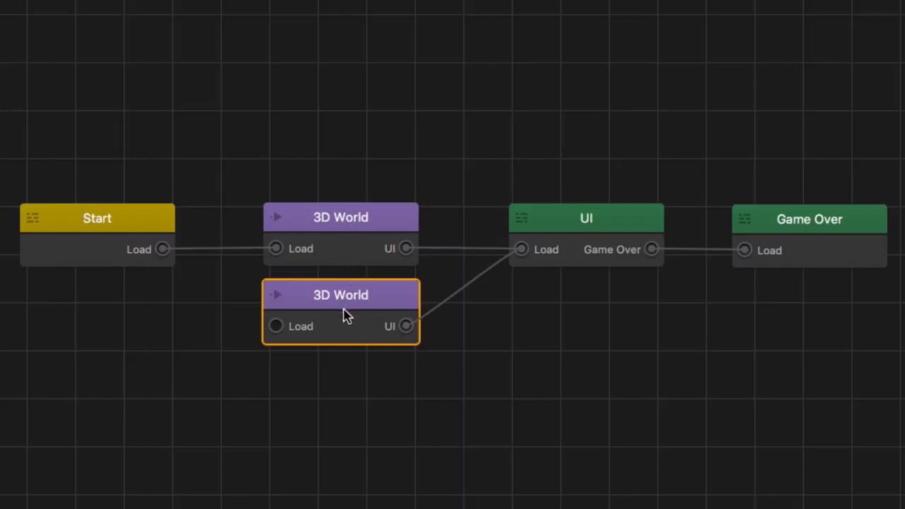
Step: Add a second UI node beneath the existing one and connect the duplicated 3D World's UI output to its Load input
left_click(606, 237)
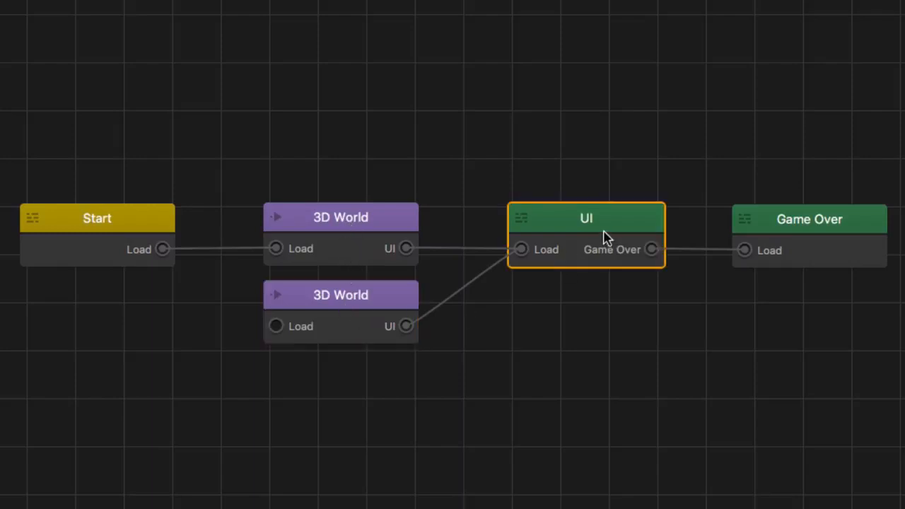
right_click(591, 345)
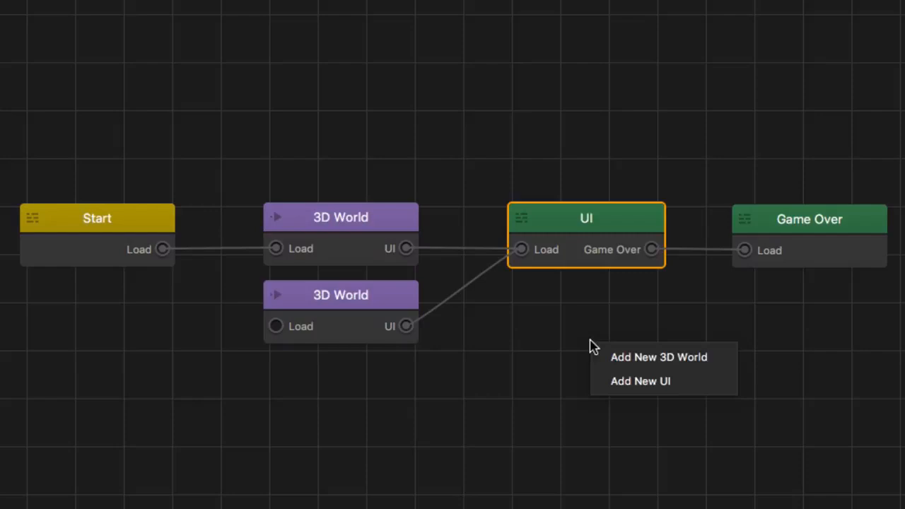
right_click(545, 314)
right_click(493, 326)
right_click(574, 317)
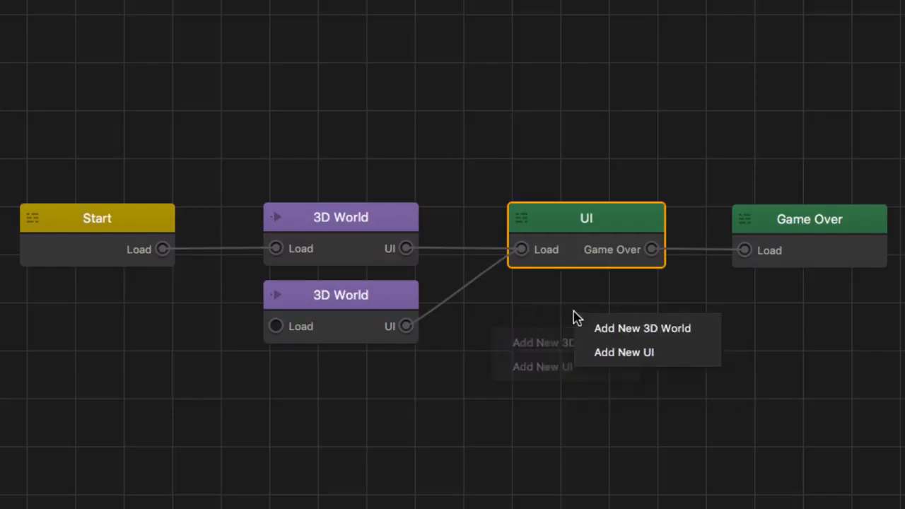
left_click(631, 359)
left_click_drag(622, 336, 559, 323)
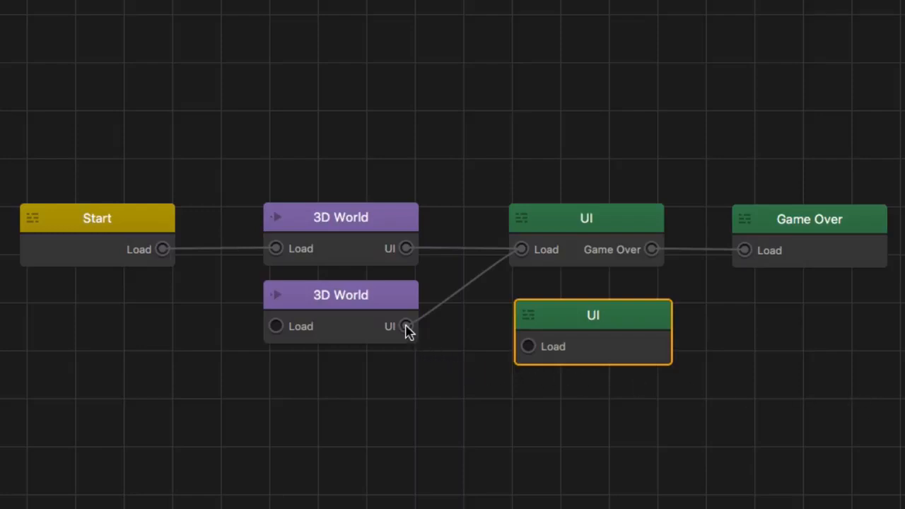
left_click_drag(407, 327, 529, 345)
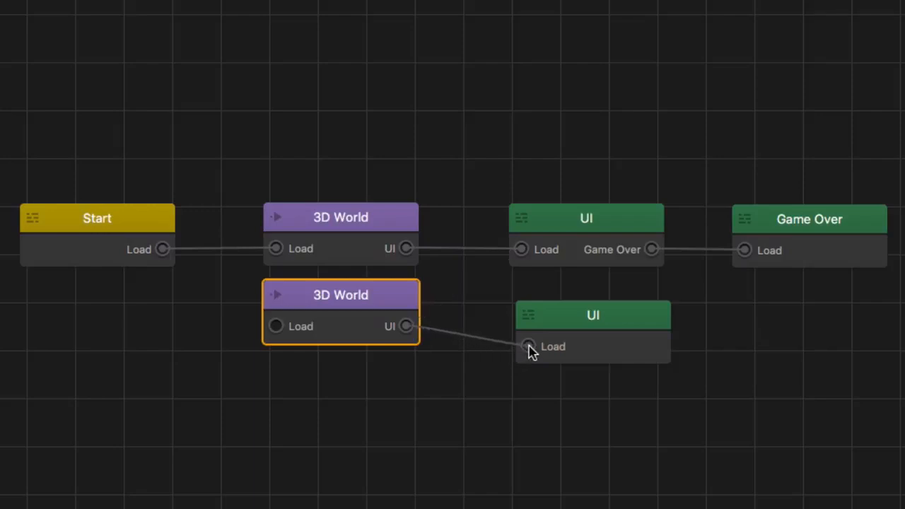
Step: Rename the new UI node Main Menu UI
left_click(573, 353)
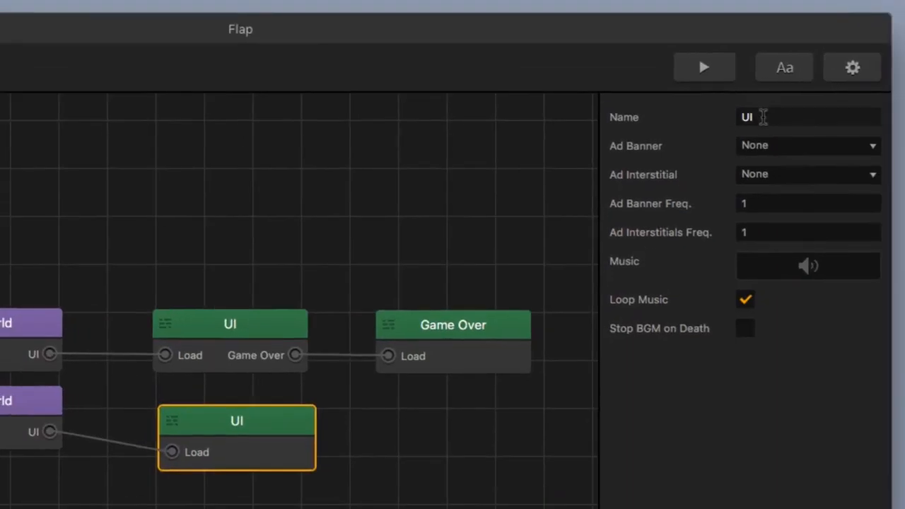
double_click(848, 87)
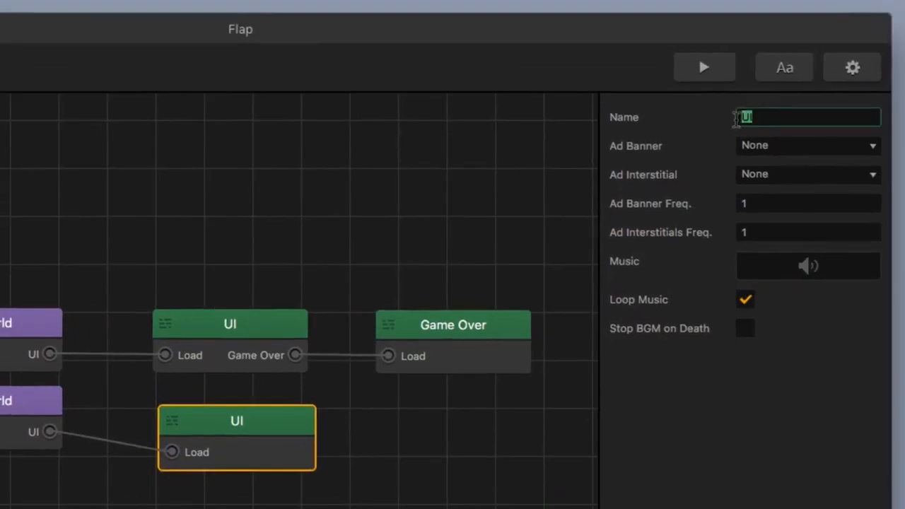
type("Main Menu UI")
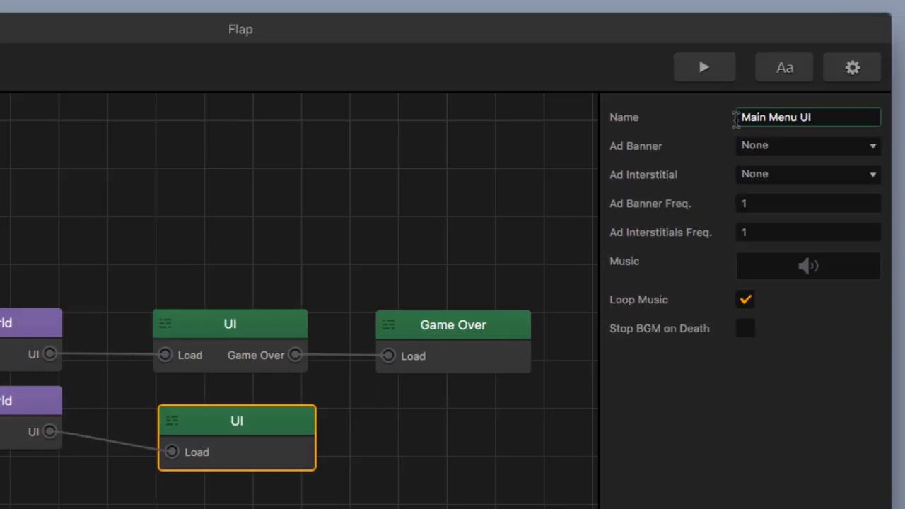
key("Return")
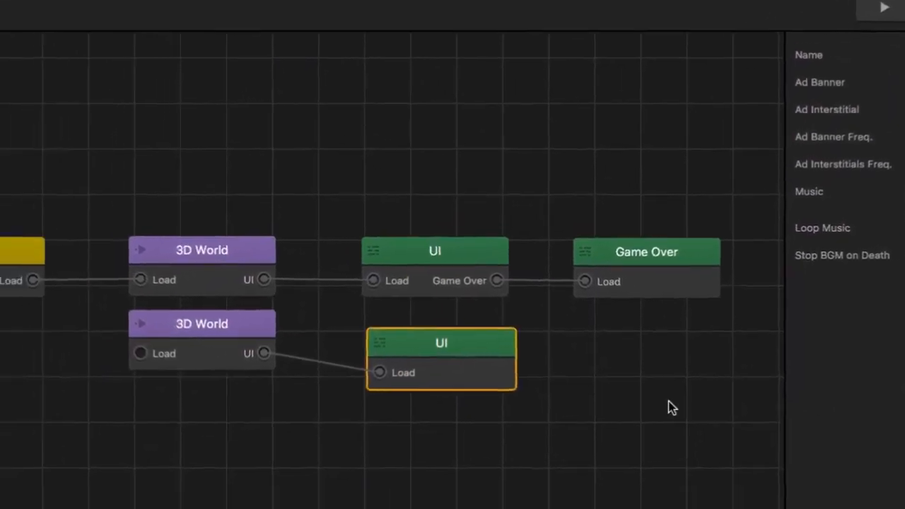
left_click(668, 402)
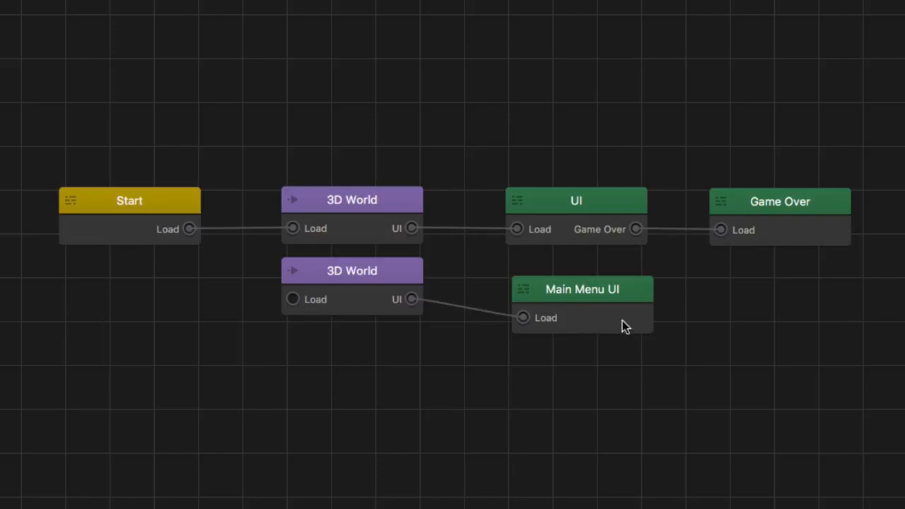
Step: Rename the original UI node World UI and the duplicated world Main Menu World, arranging all nodes in one row with Start feeding Main Menu World
left_click(576, 201)
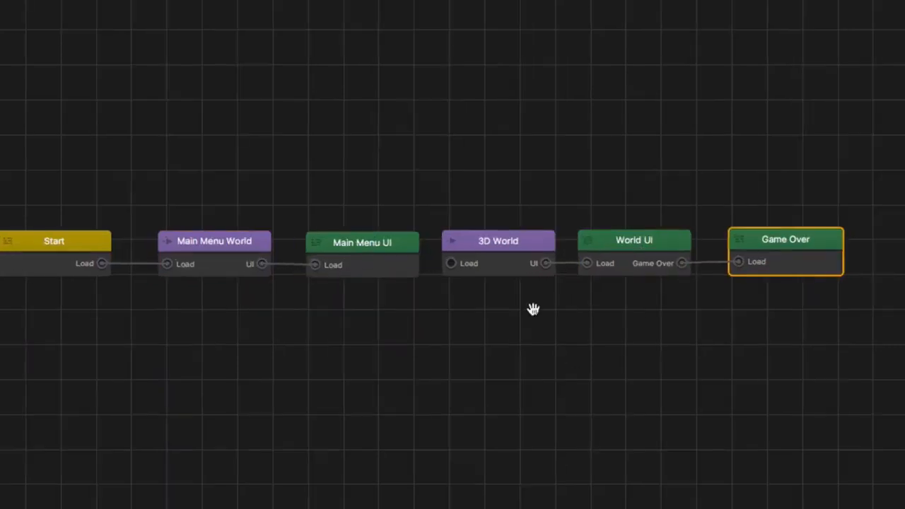
left_click_drag(533, 309, 574, 302)
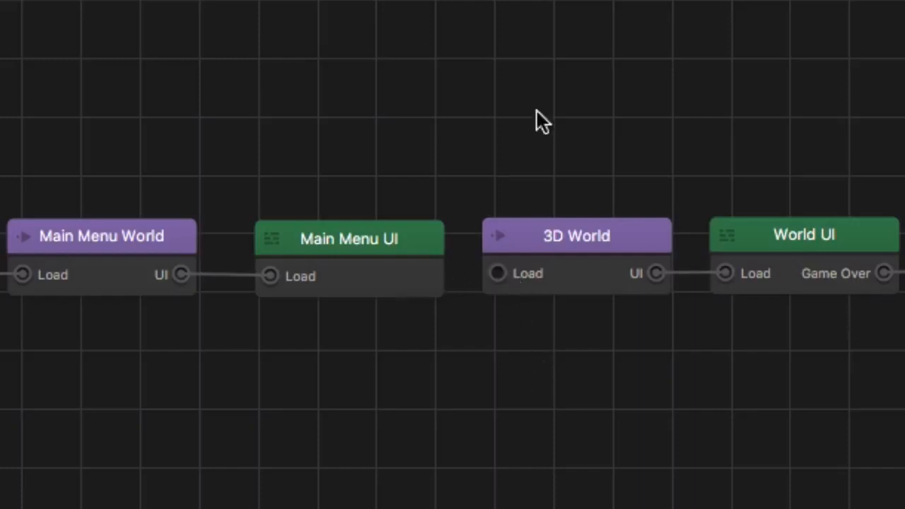
Step: Save the project to the Desktop as Main Menu Example
key("super+s")
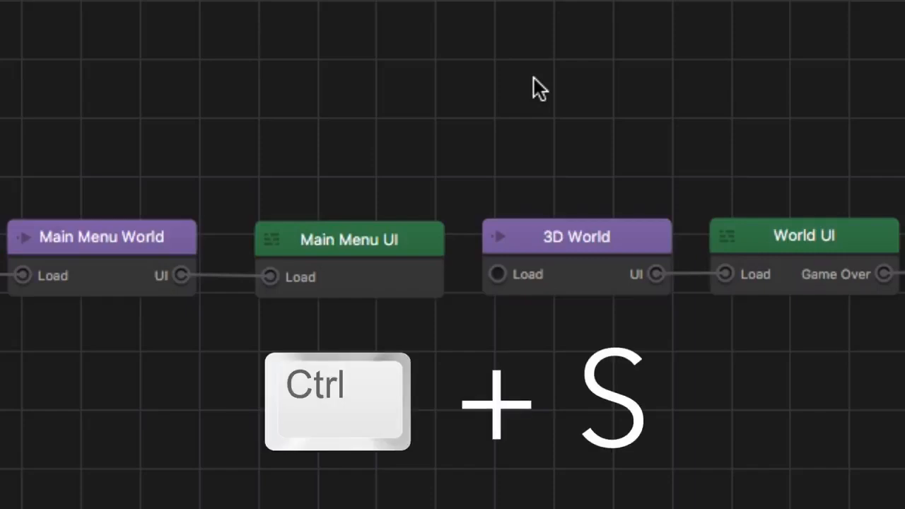
key("super+s")
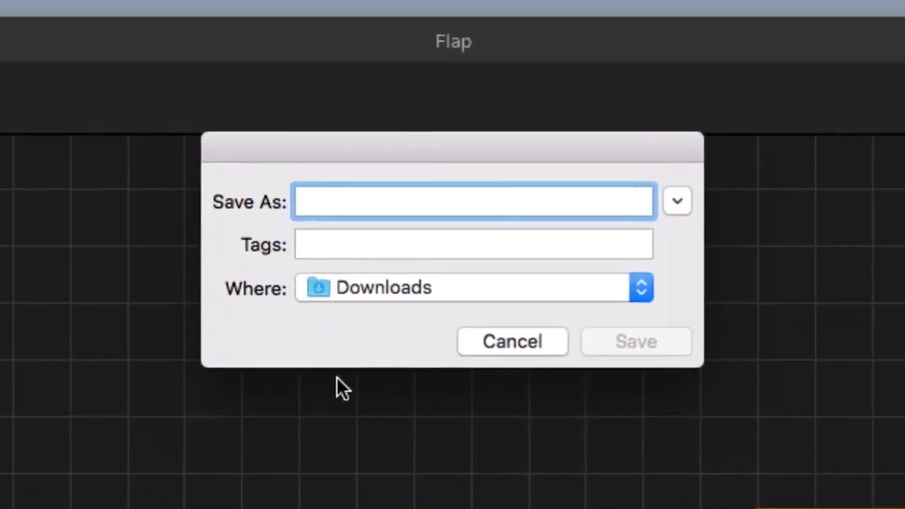
left_click(455, 290)
left_click(428, 458)
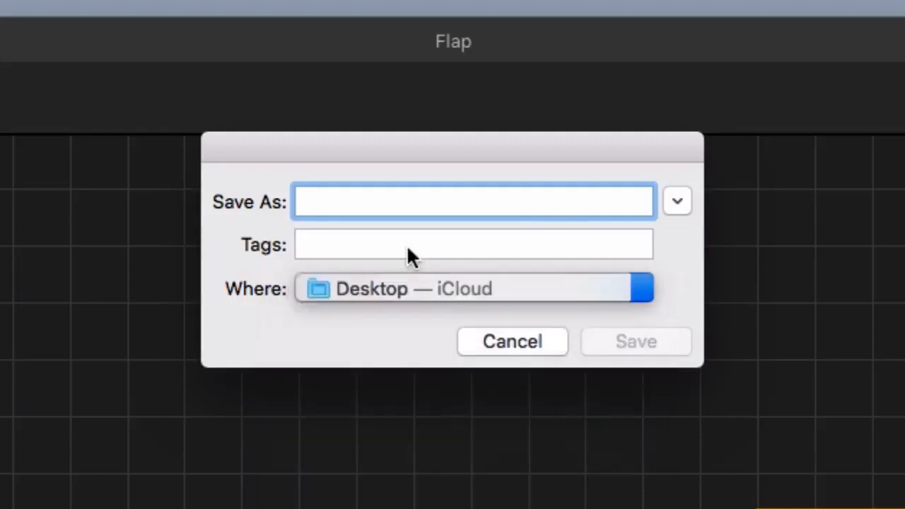
type("Main M")
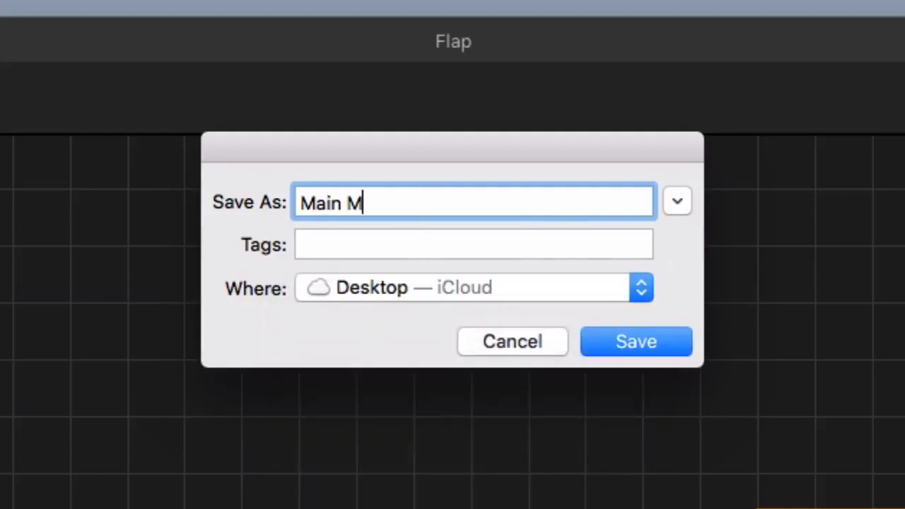
type("enu Example")
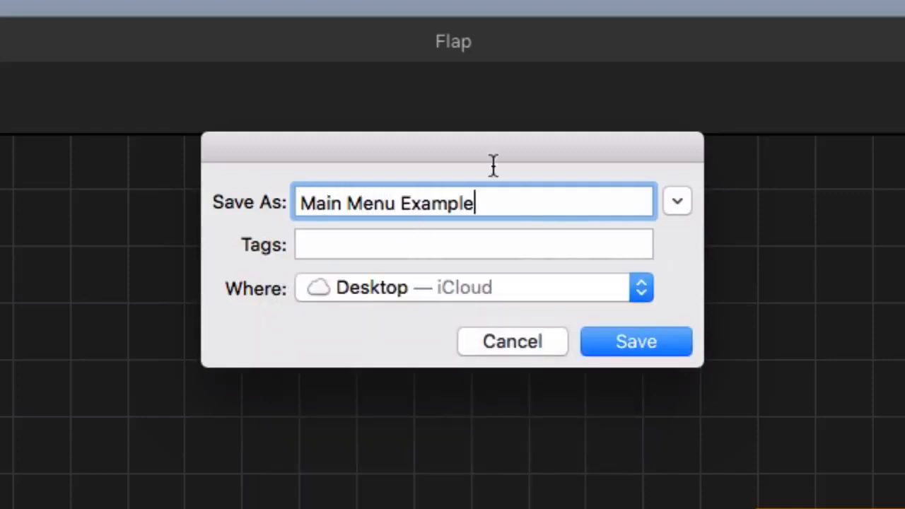
left_click(628, 341)
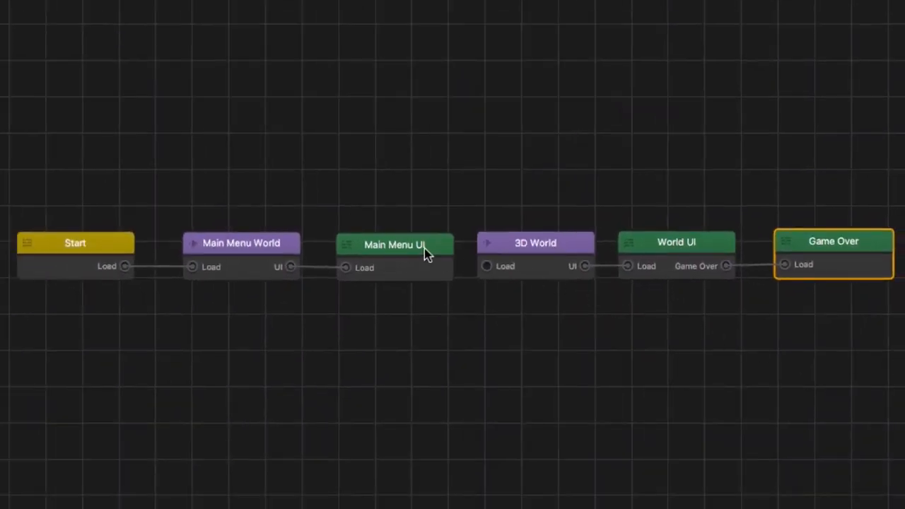
Step: Open the Main Menu UI node and place a Navigation Button near the middle of its canvas
double_click(424, 248)
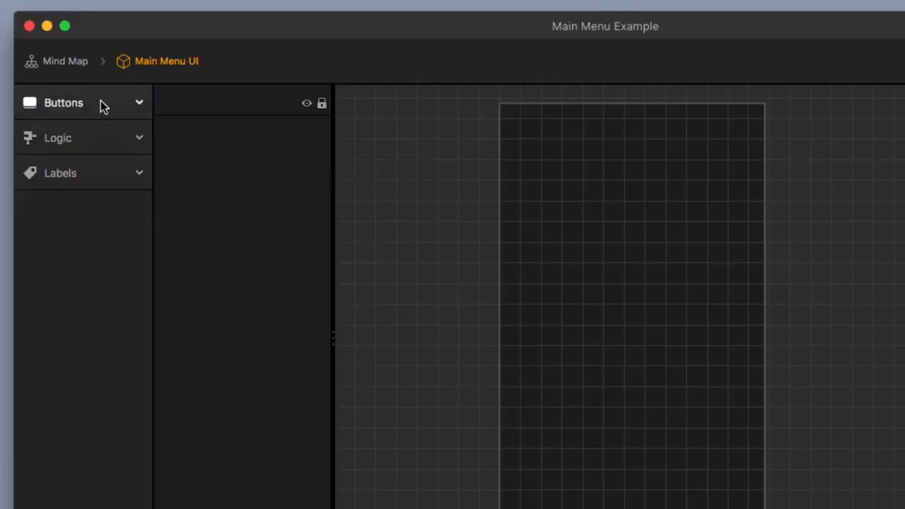
left_click(75, 78)
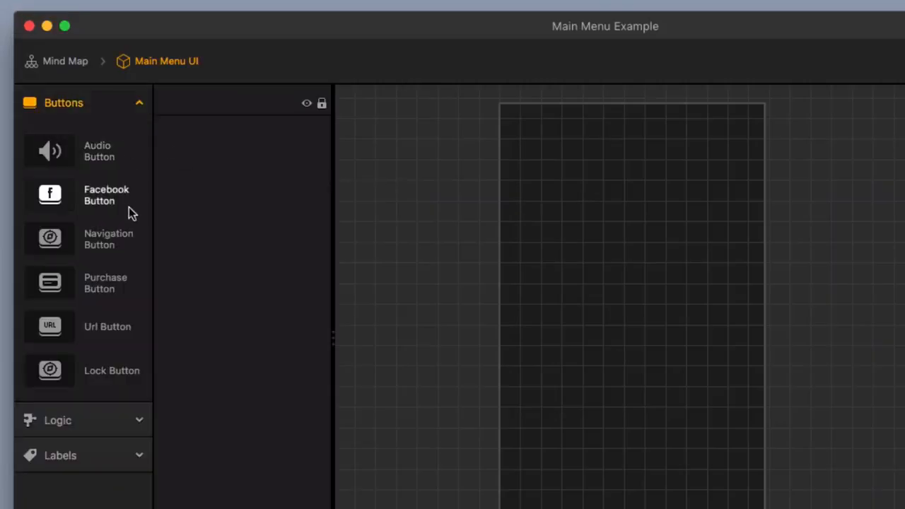
left_click_drag(127, 244, 638, 325)
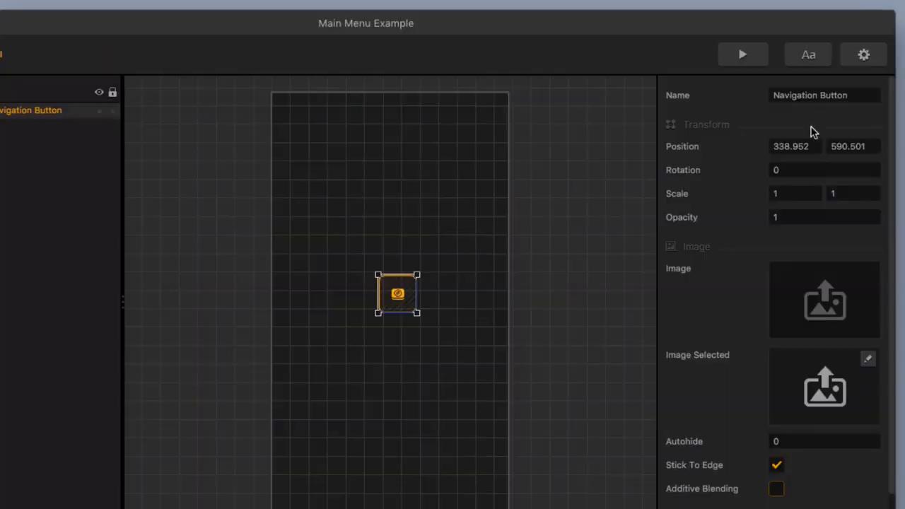
Step: Rename the navigation button Play Button
left_click(817, 94)
left_click_drag(818, 94, 750, 98)
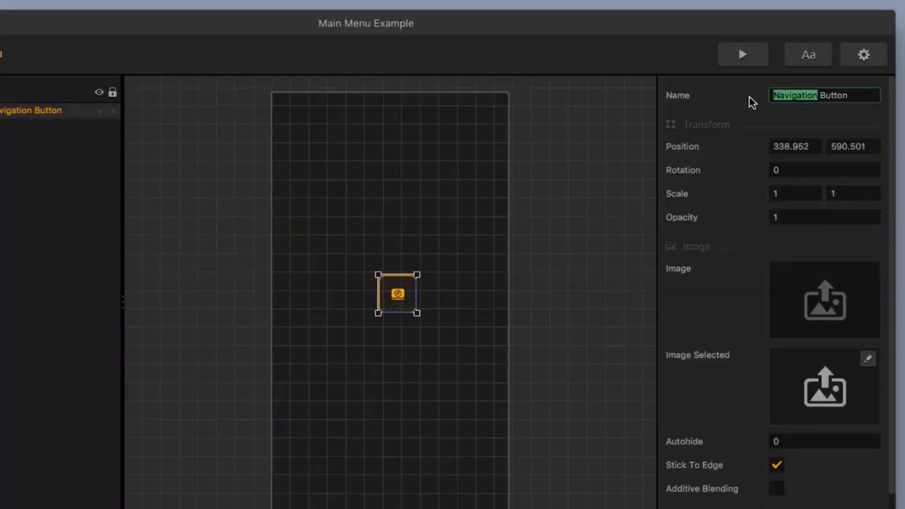
type("Play")
key("BackSpace")
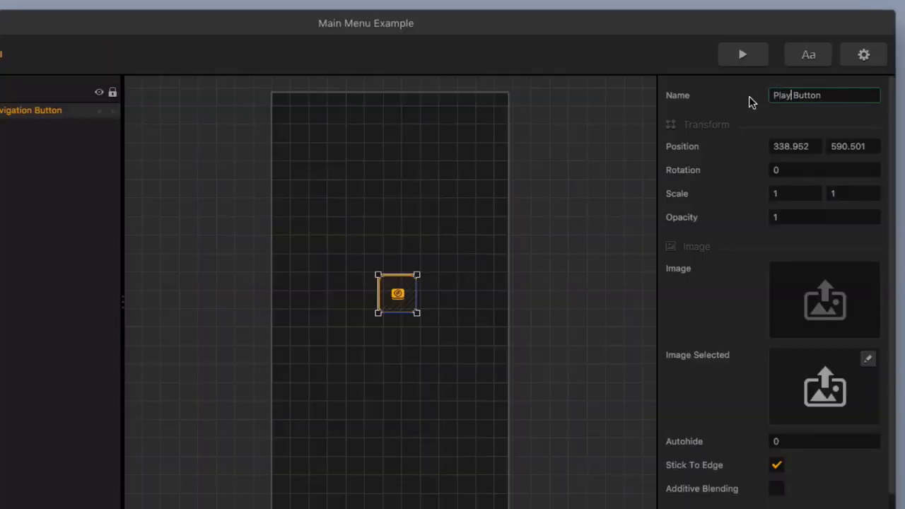
key("Return")
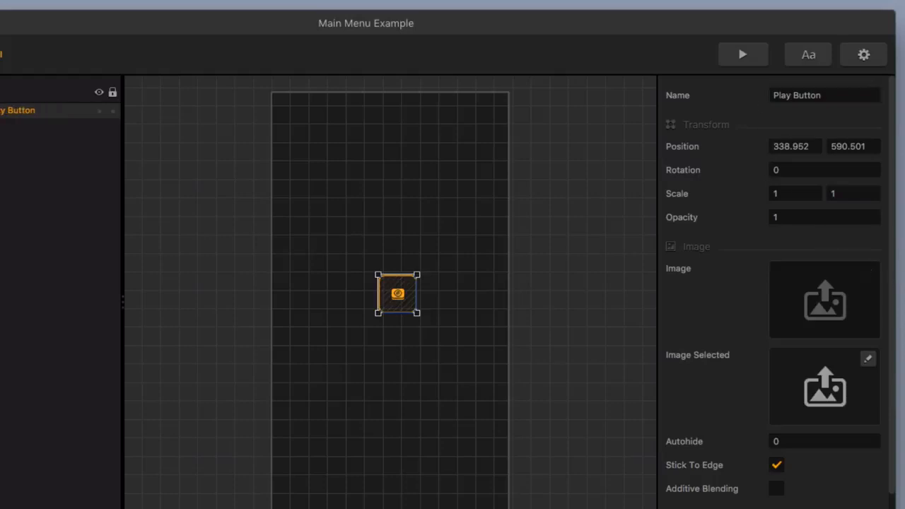
Step: Assign play_button.png from the Main Menu Tutorial folder as the Play Button's image
key("super+Tab")
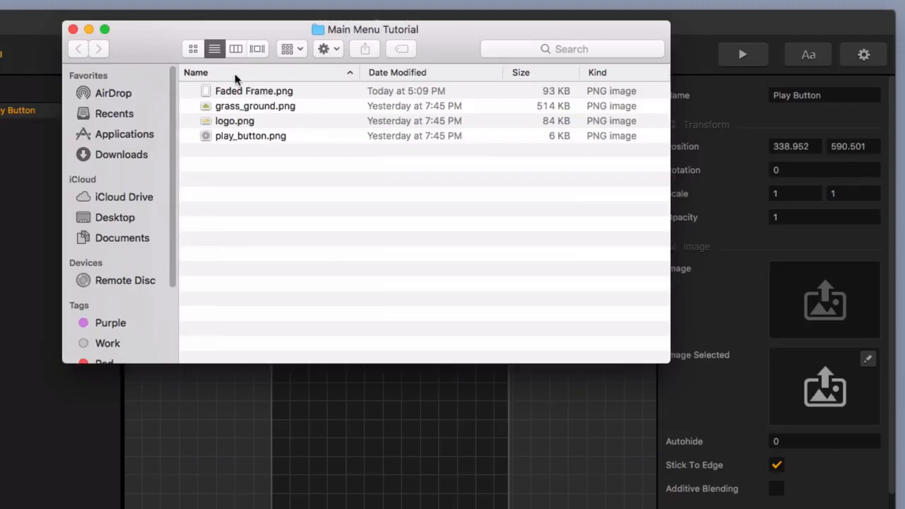
left_click_drag(219, 29, 165, 98)
left_click(177, 203)
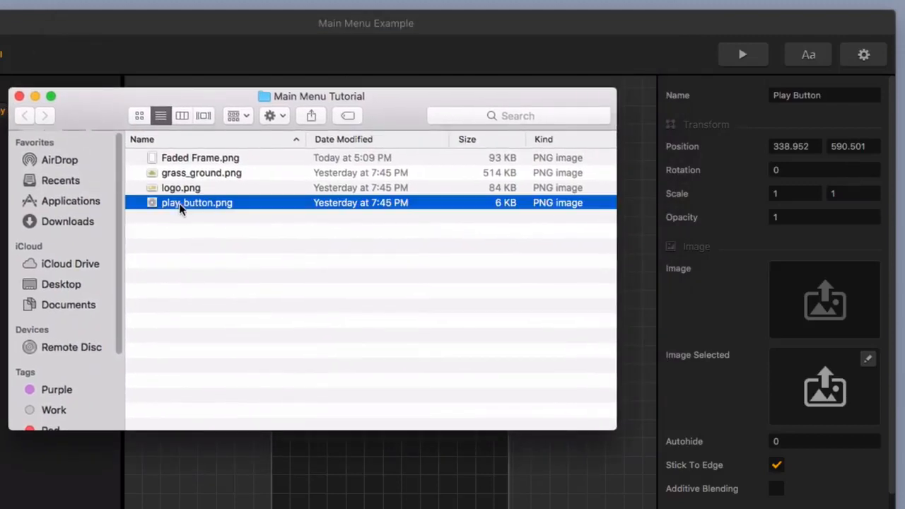
left_click_drag(188, 204, 821, 309)
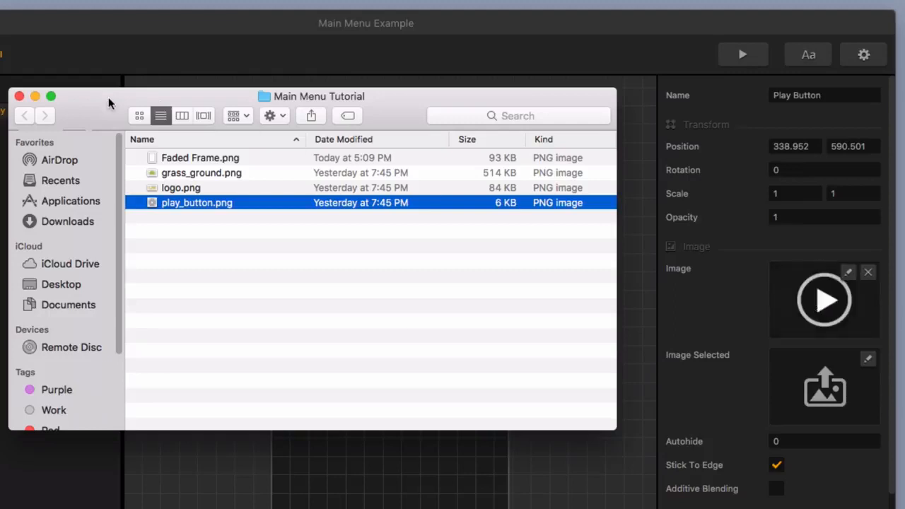
left_click(19, 96)
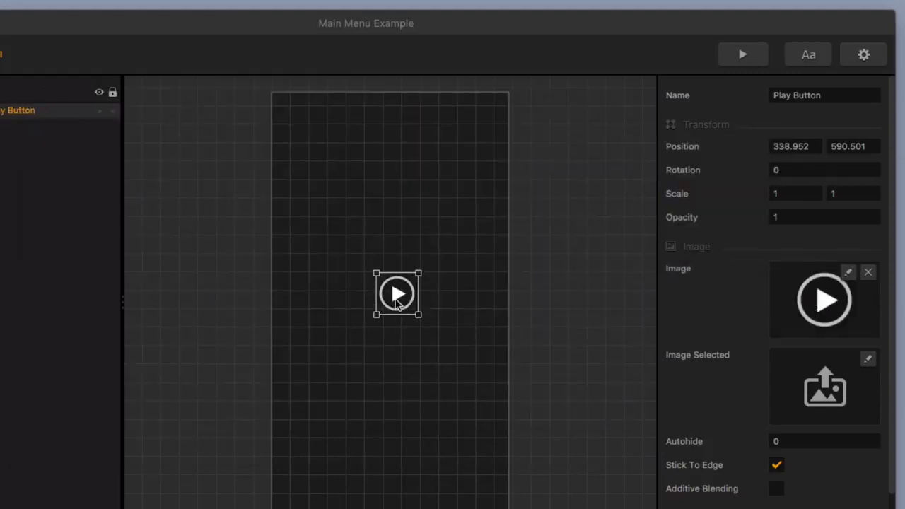
Step: Move the Play Button to the lower centre of the canvas, at about 320, 352, and review its remaining properties
left_click_drag(397, 300, 390, 393)
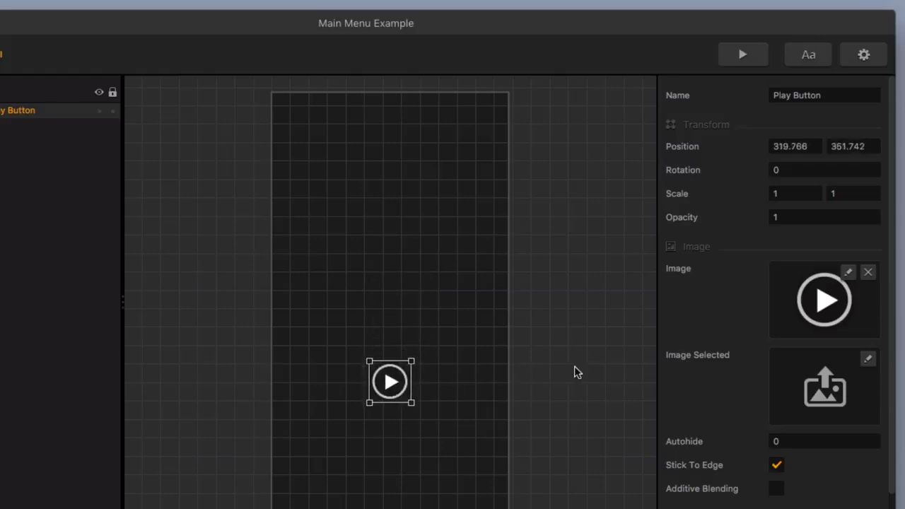
left_click(803, 371)
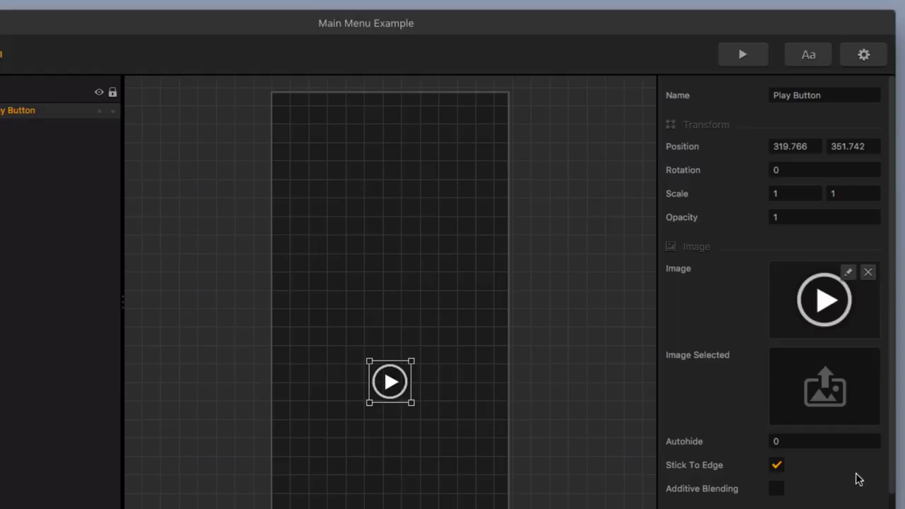
scroll(758, 460, "down", 4)
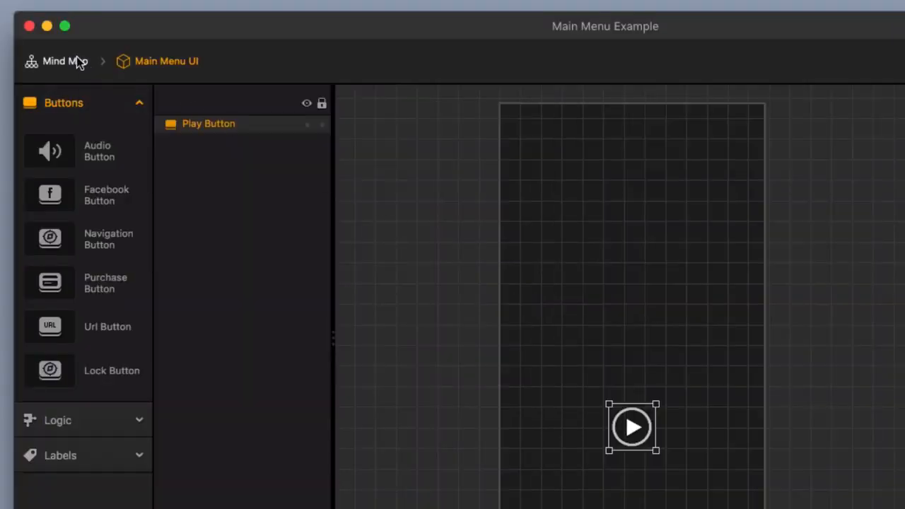
Step: Return to the mind map and connect the Main Menu UI's Play Button output to the 3D World's Load input
left_click(76, 61)
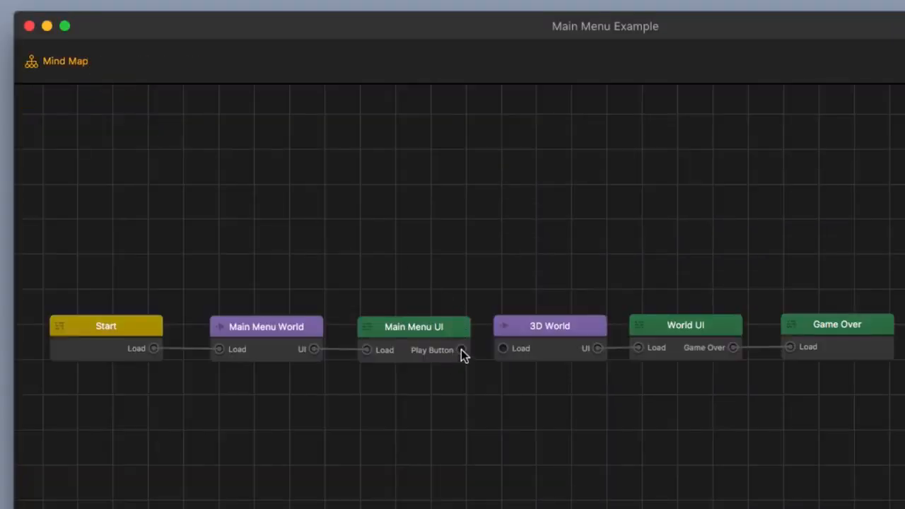
left_click_drag(460, 349, 489, 350)
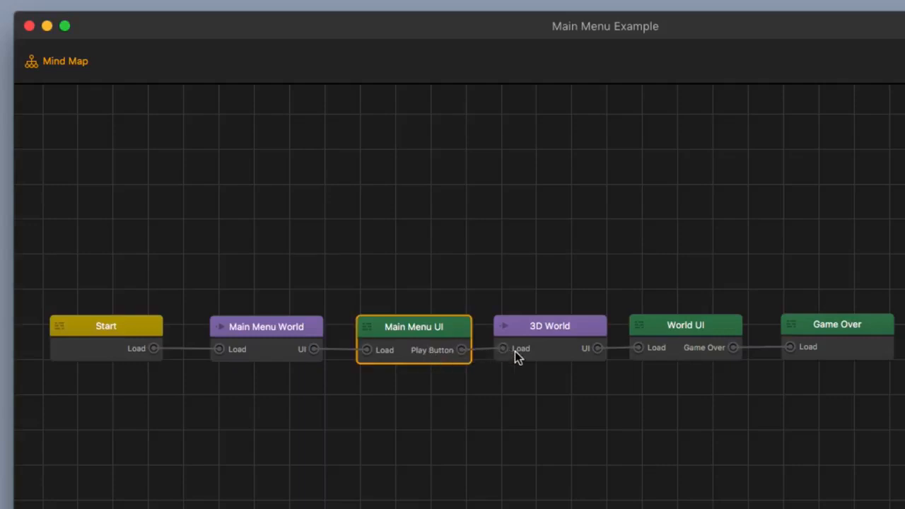
Step: Add Faded Frame.png from the Main Menu Tutorial folder to the Main Menu UI and stretch it over the whole canvas, scale about 2.02 by 2.41
double_click(421, 333)
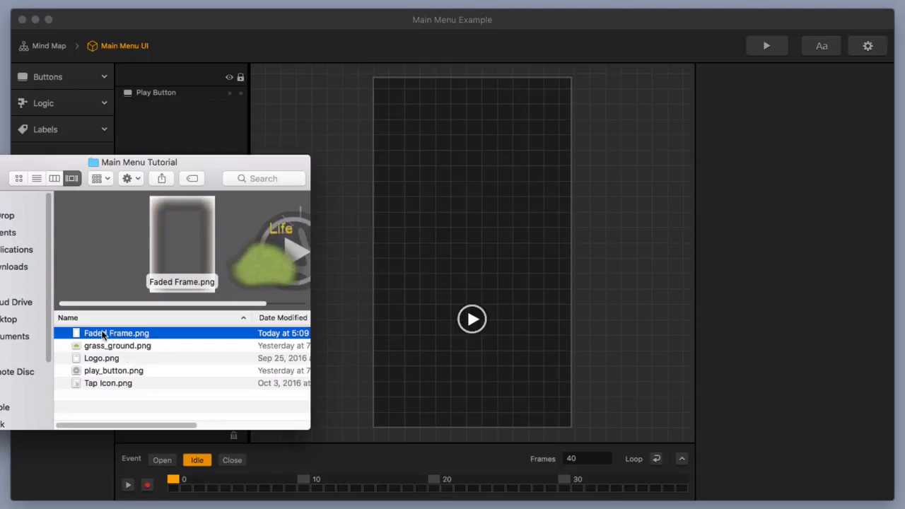
left_click_drag(101, 335, 546, 357)
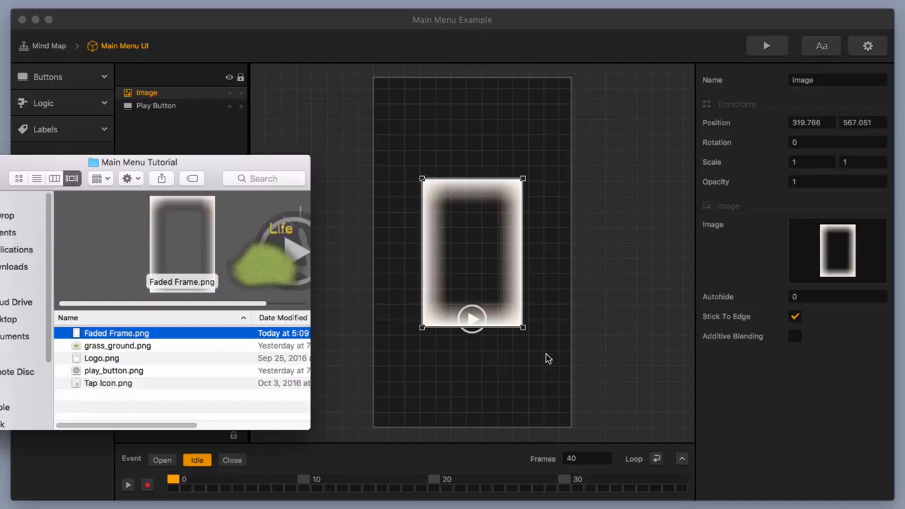
left_click(422, 182)
left_click_drag(422, 180, 373, 76)
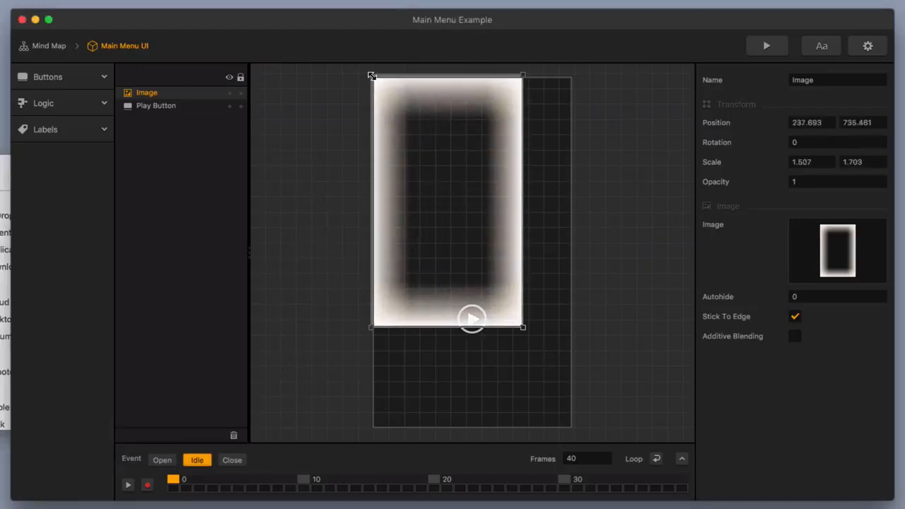
left_click_drag(523, 326, 573, 432)
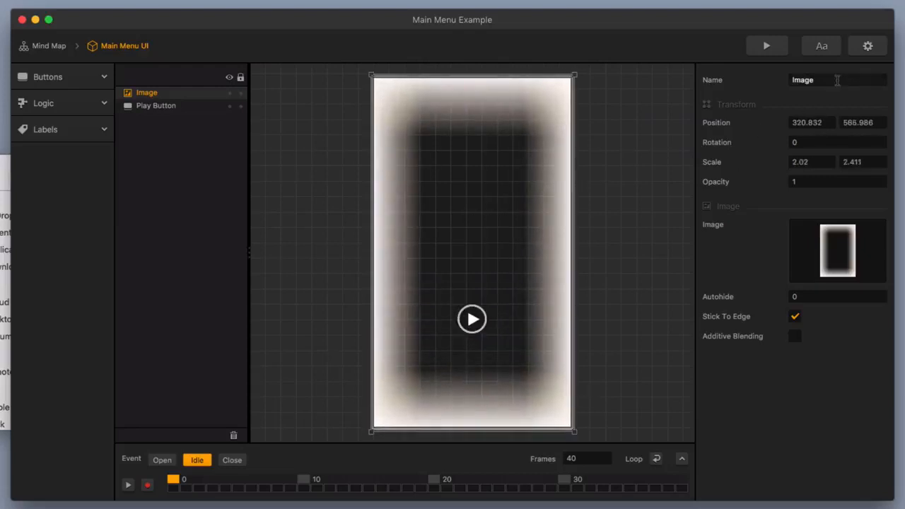
Step: Rename the frame image Faded Frame
double_click(806, 80)
type("Faded Frame")
key("Return")
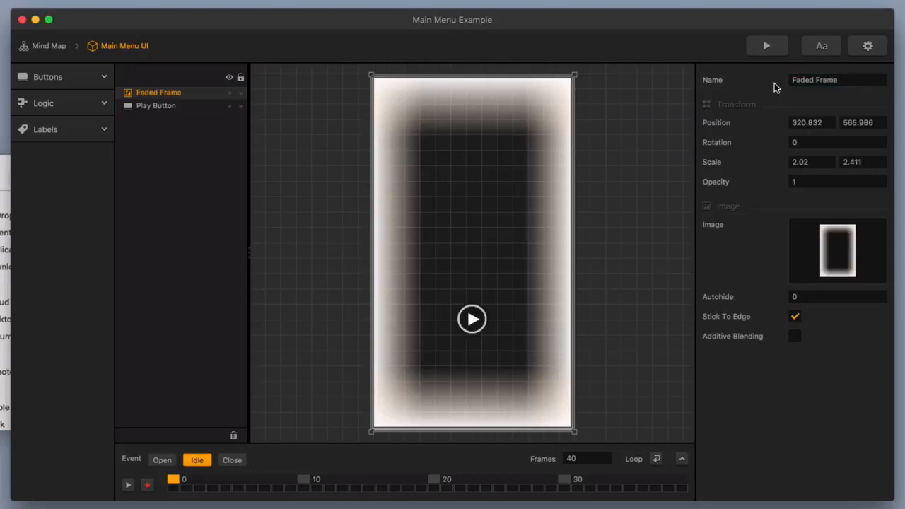
Step: Add grass_ground.png to the canvas and move it to the upper area, at about 330, 874
left_click(1, 170)
left_click(114, 346)
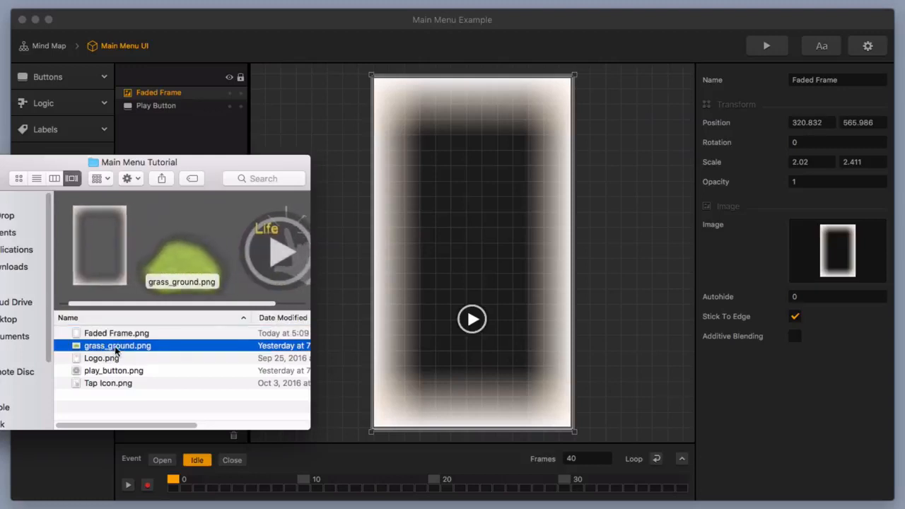
left_click_drag(115, 349, 571, 352)
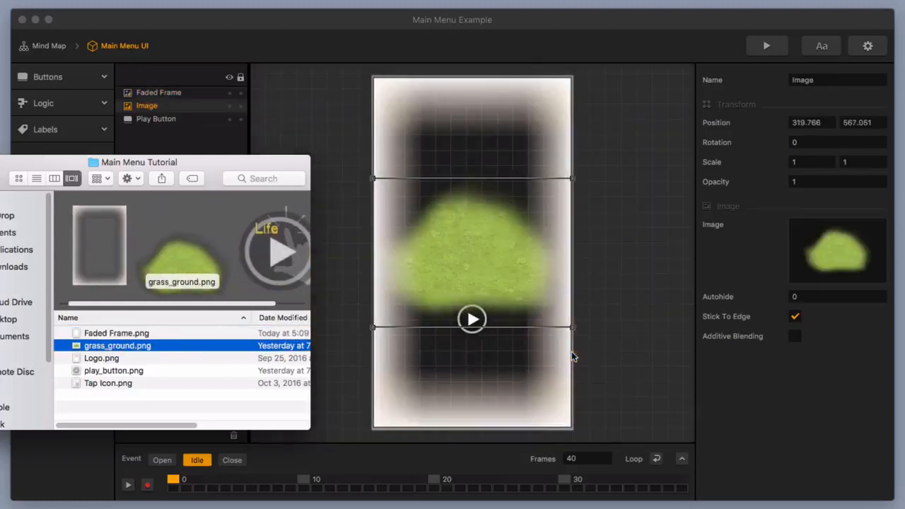
left_click_drag(475, 247, 475, 147)
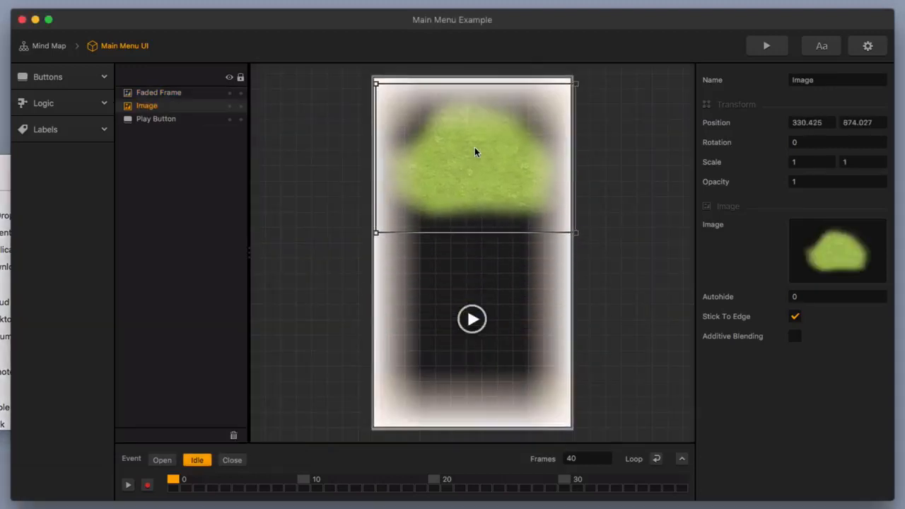
Step: Rename the grass image Ground Image
left_click(824, 80)
left_click_drag(824, 81, 776, 80)
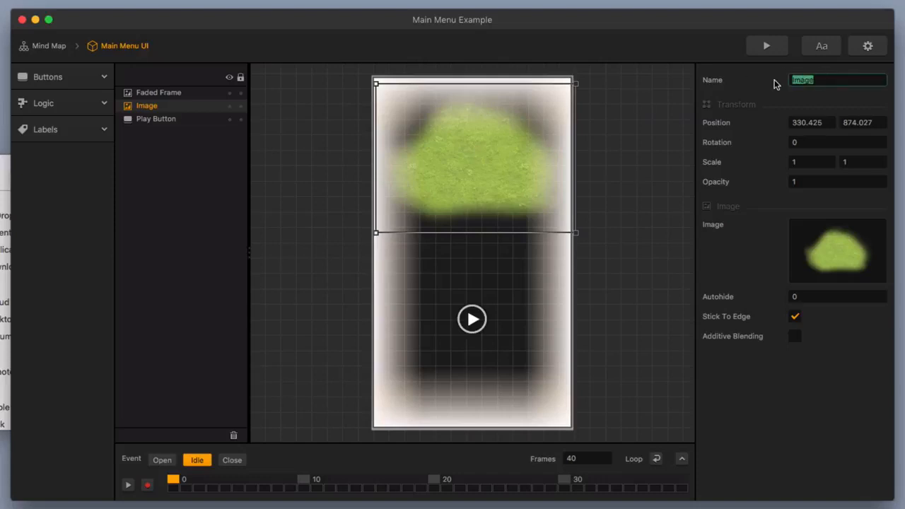
type("Ground")
key("Return")
Step: Add Logo.png to the canvas and place its layer above Faded Frame in the layer order
left_click(3, 174)
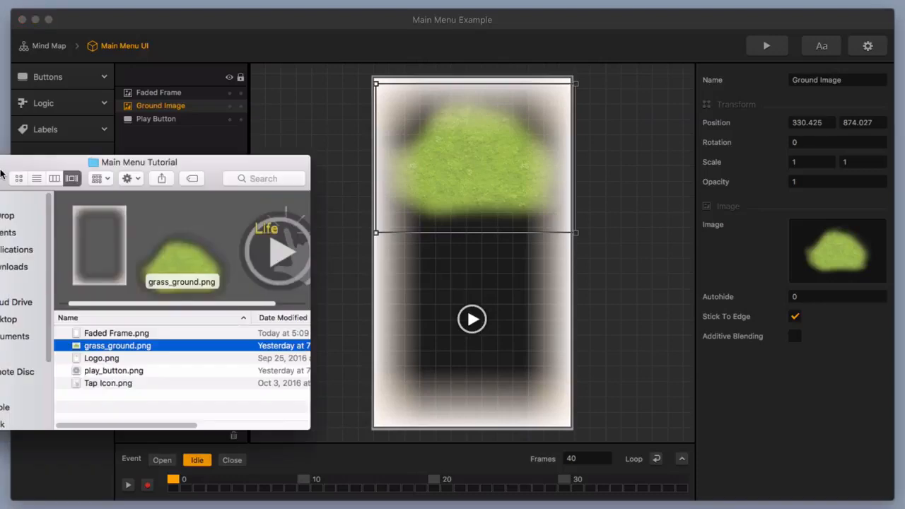
left_click_drag(99, 358, 579, 371)
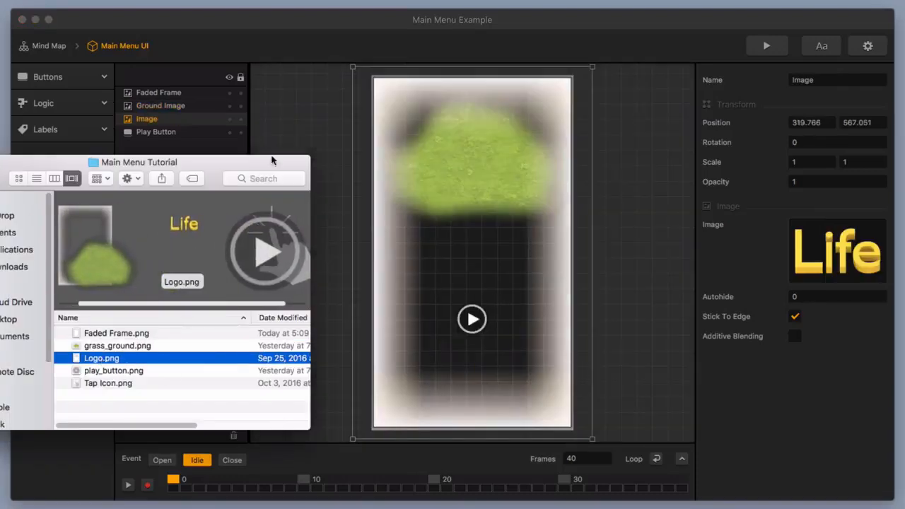
left_click(211, 44)
left_click_drag(146, 120, 152, 91)
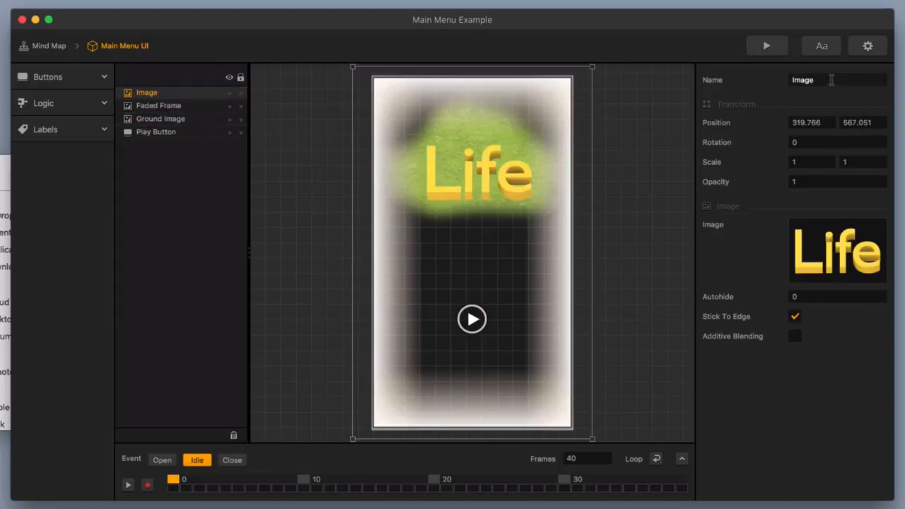
Step: Rename the Life title image Logo
left_click(831, 80)
type("Logo")
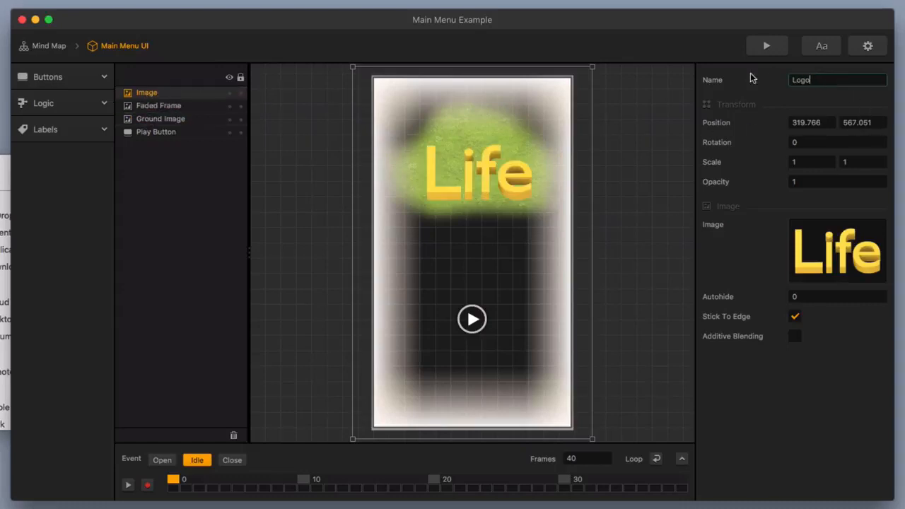
key("Return")
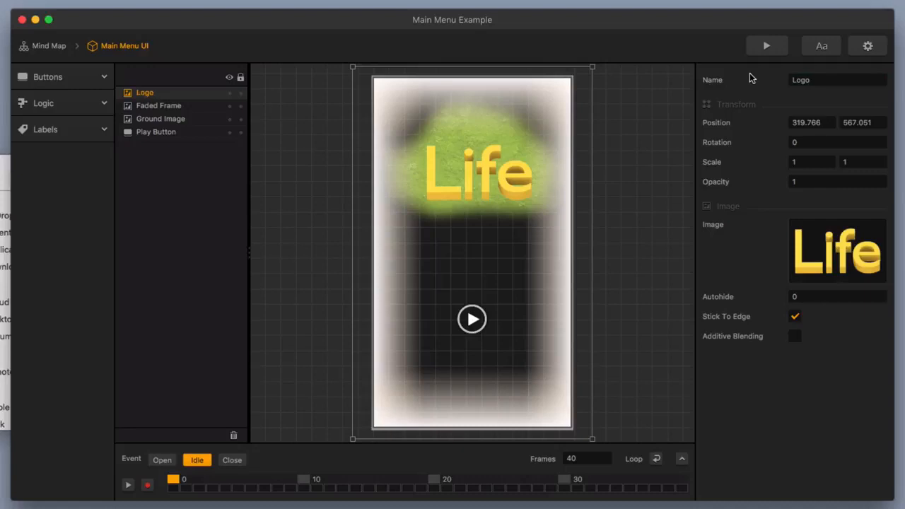
Step: Add Tap Icon.png to the canvas and place it just right of the play button, at about 454, 343
left_click(8, 166)
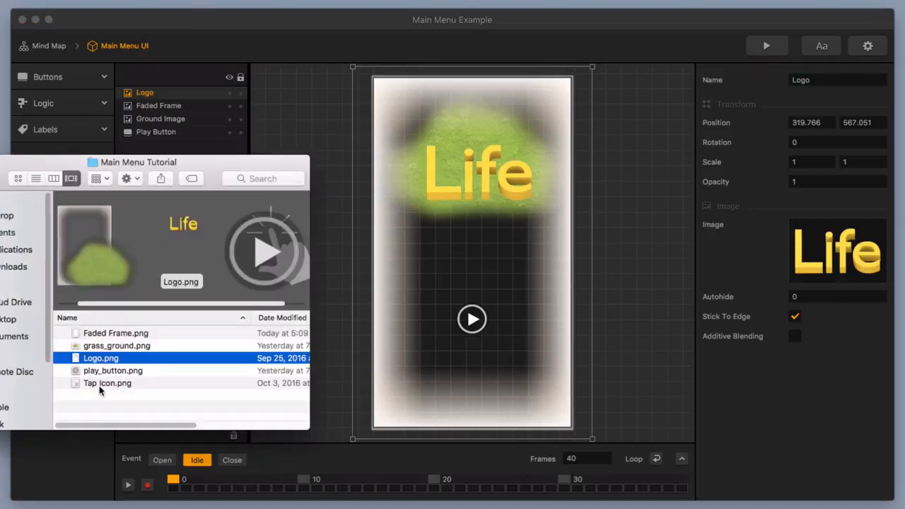
left_click_drag(99, 391, 528, 366)
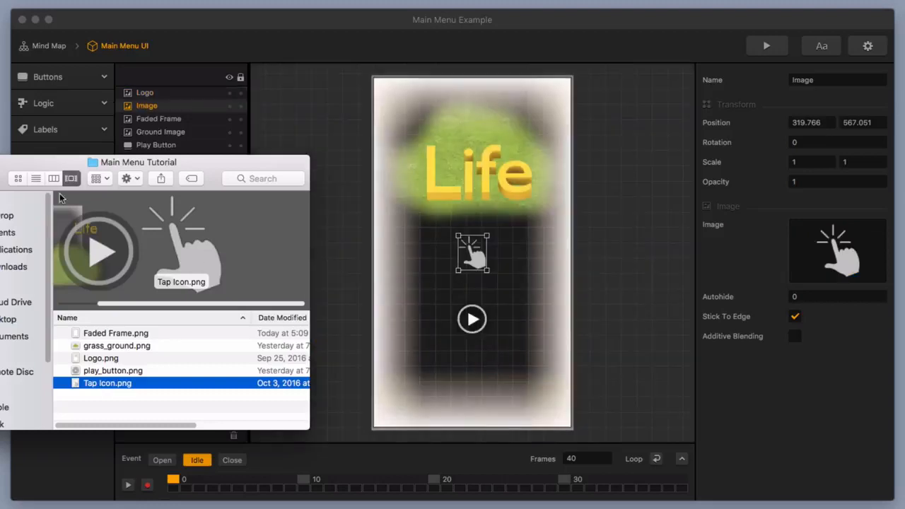
key("super+m")
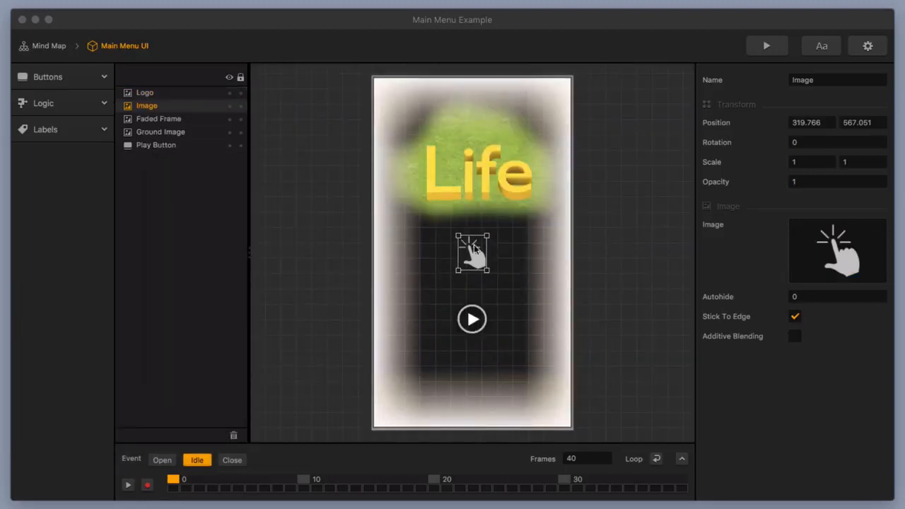
left_click_drag(475, 262, 516, 327)
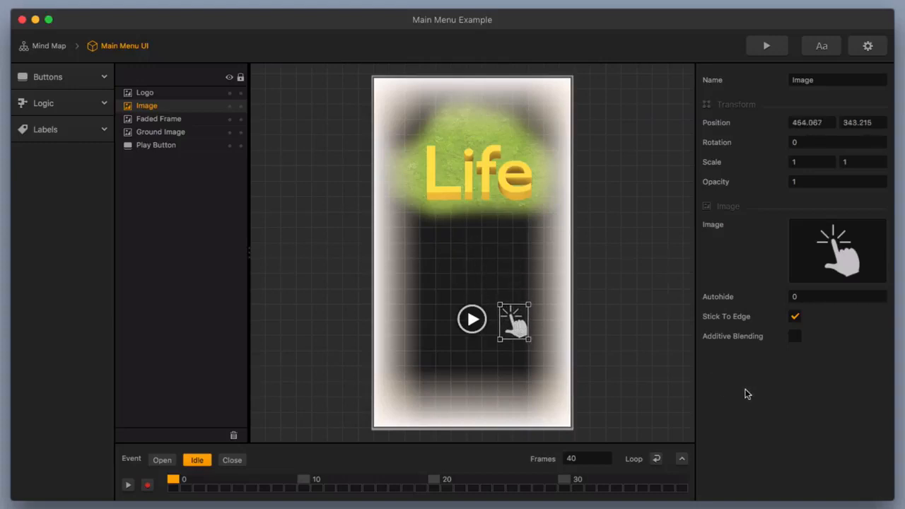
Step: Preview the game and compare the main menu's logo and ground image placement with the canvas
mouse_move(860, 229)
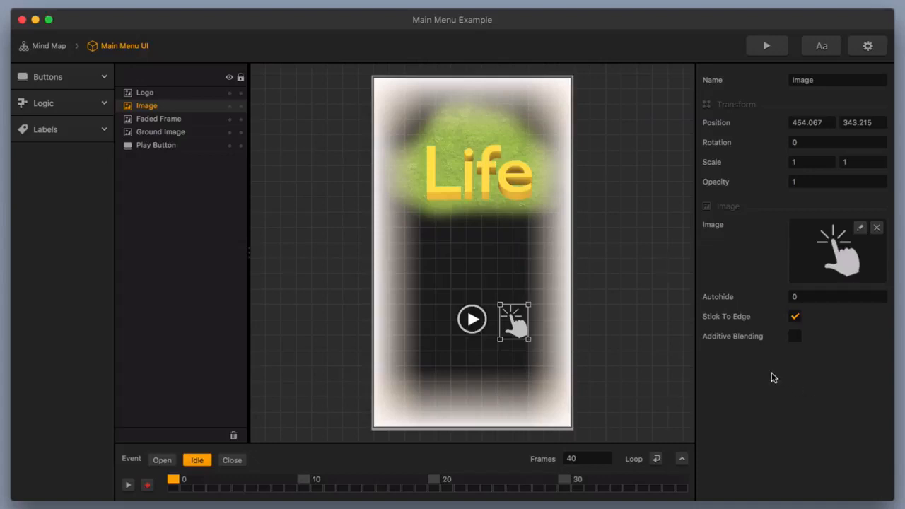
left_click(776, 49)
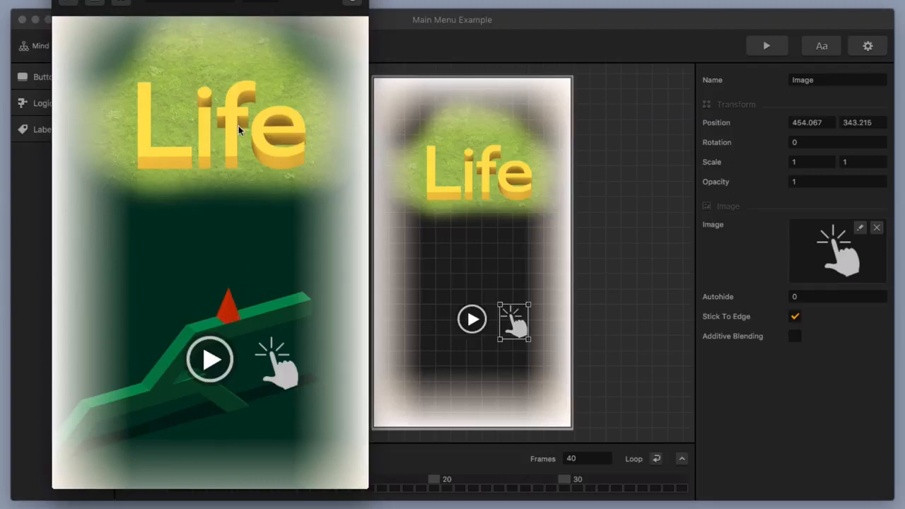
left_click(463, 128)
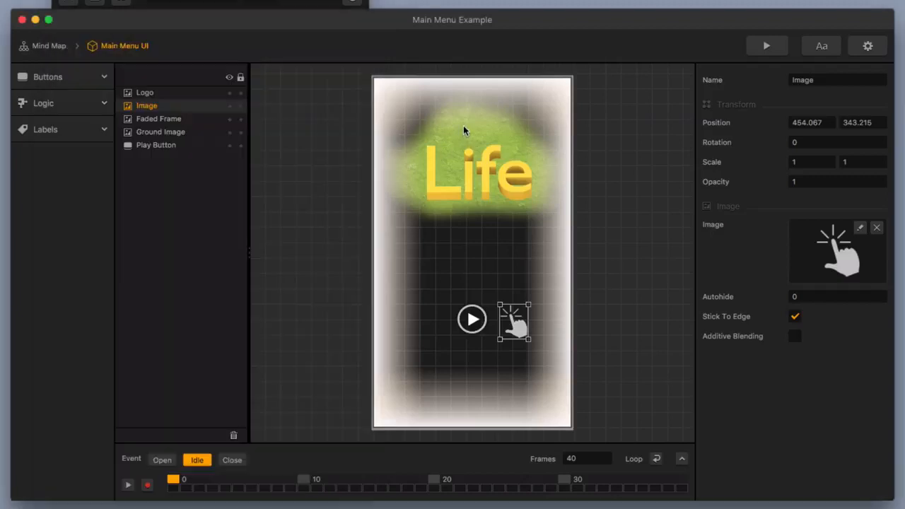
left_click(463, 130)
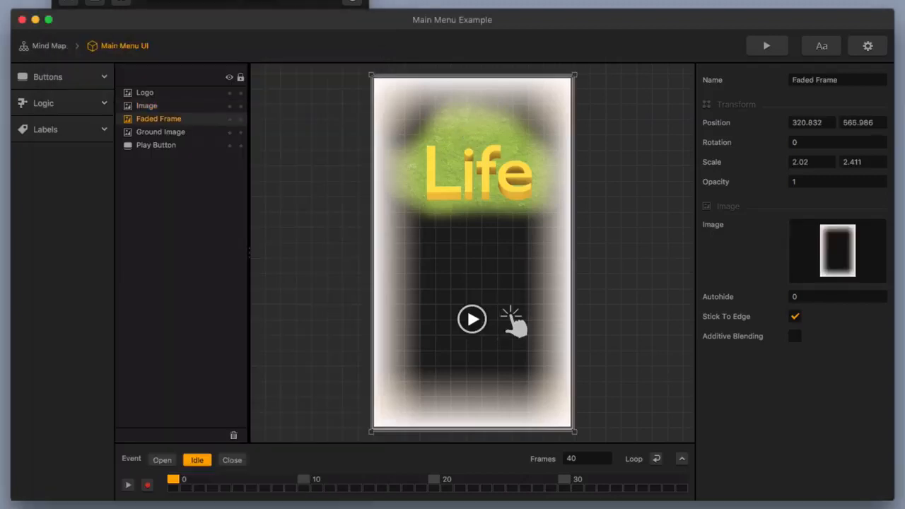
left_click(222, 1)
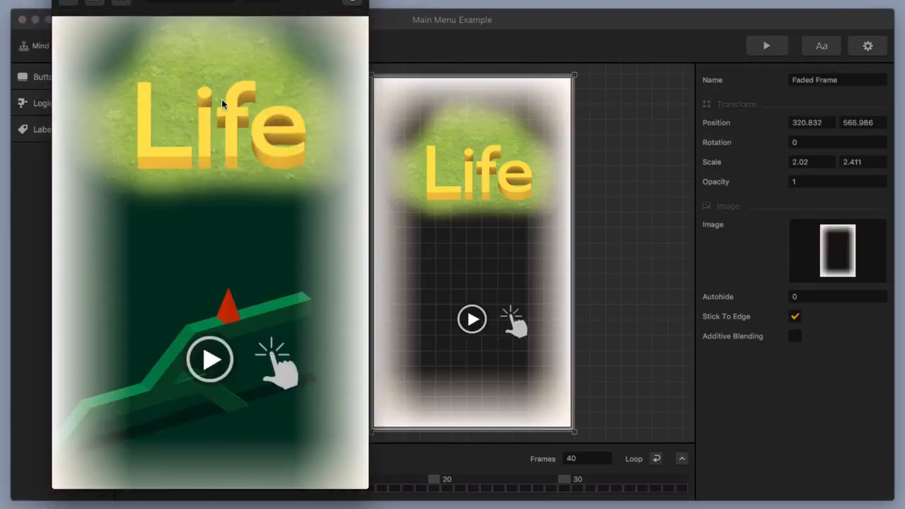
left_click(486, 131)
Step: Nudge the Ground Image down behind the logo to about Y 845 and check it in the game preview
left_click(172, 133)
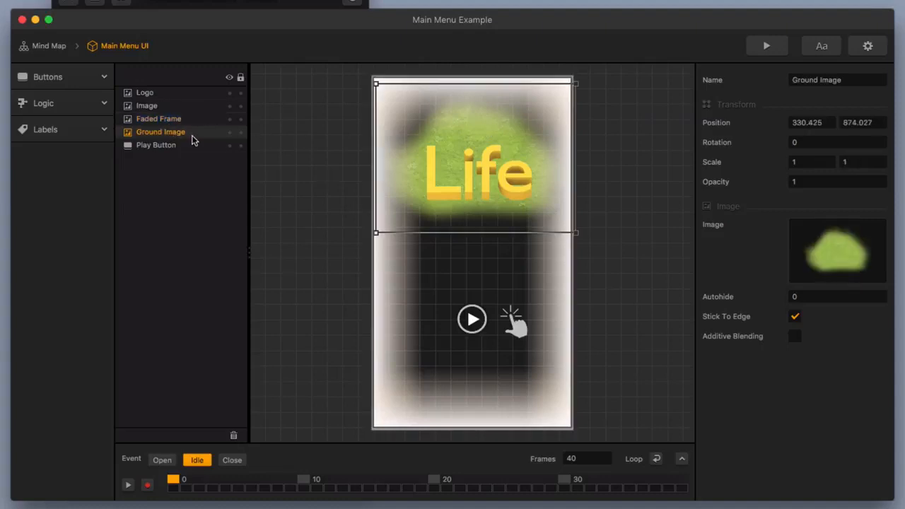
key("Down")
key("Down")
key("Down")
key("Down")
key("Down")
key("Down")
key("Down")
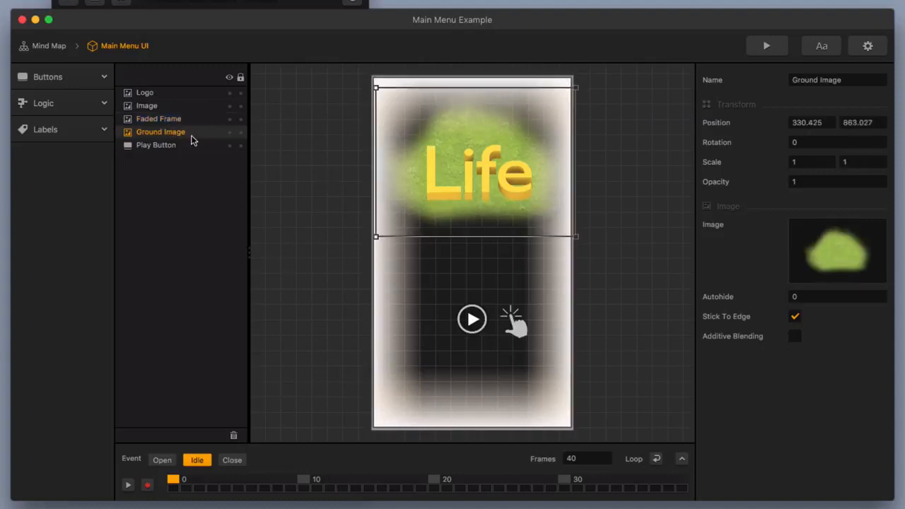
key("Down")
key("Down")
key("Down")
key("Down")
key("Down")
key("Down")
key("Down")
key("Down")
key("Down")
key("Down")
key("Down")
key("Down")
key("Down")
key("Down")
key("Down")
key("Down")
key("Down")
key("Down")
key("Down")
key("Down")
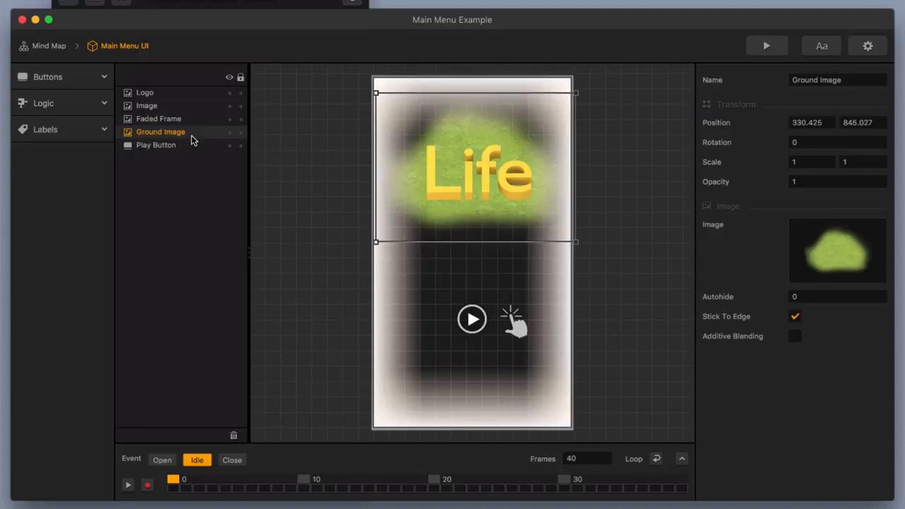
left_click(304, 3)
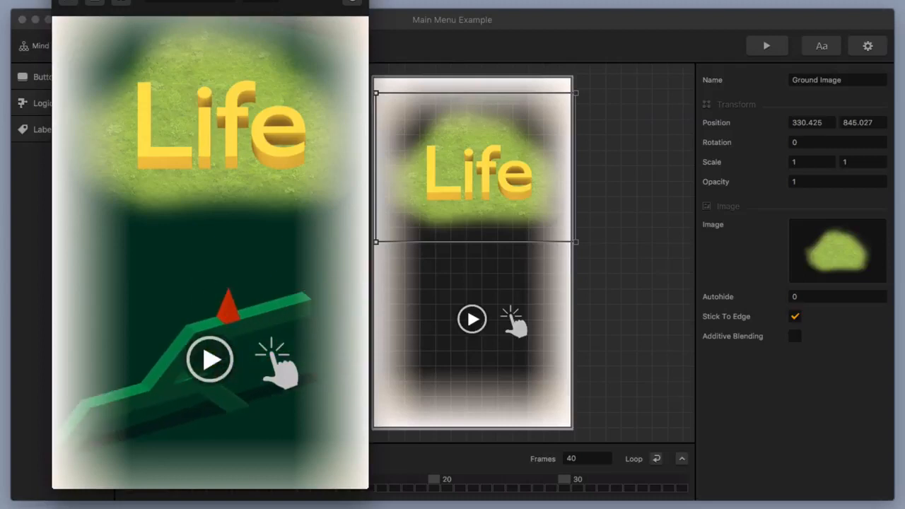
key("Escape")
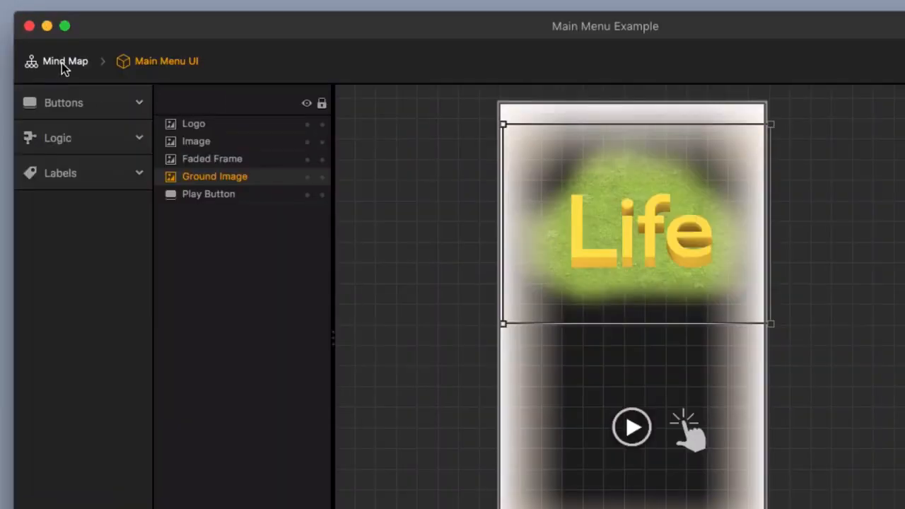
Step: Return to the mind map and open the Main Menu World node
left_click(47, 46)
double_click(303, 330)
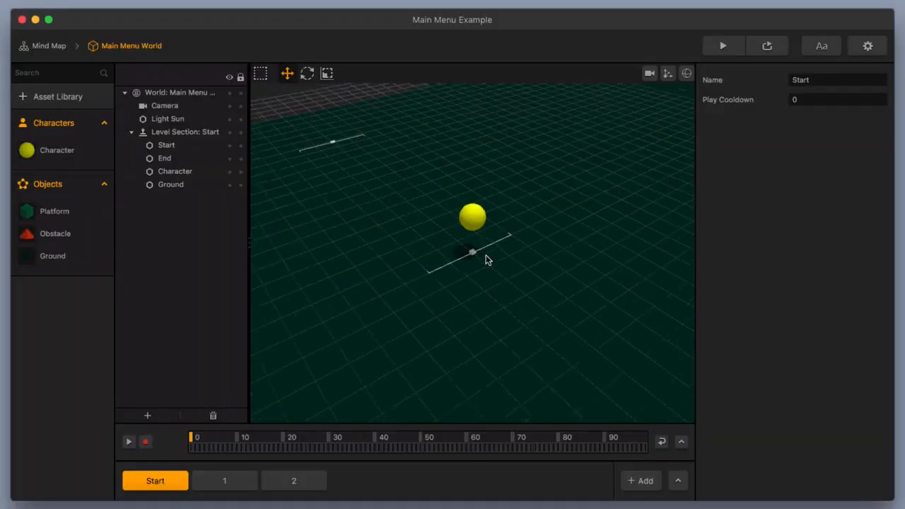
scroll(486, 259, "down", 5)
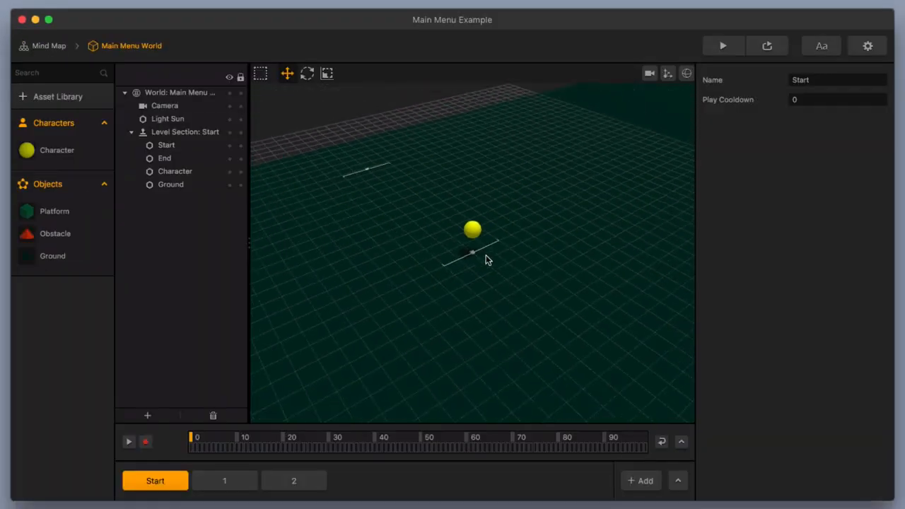
left_click_drag(523, 259, 381, 232)
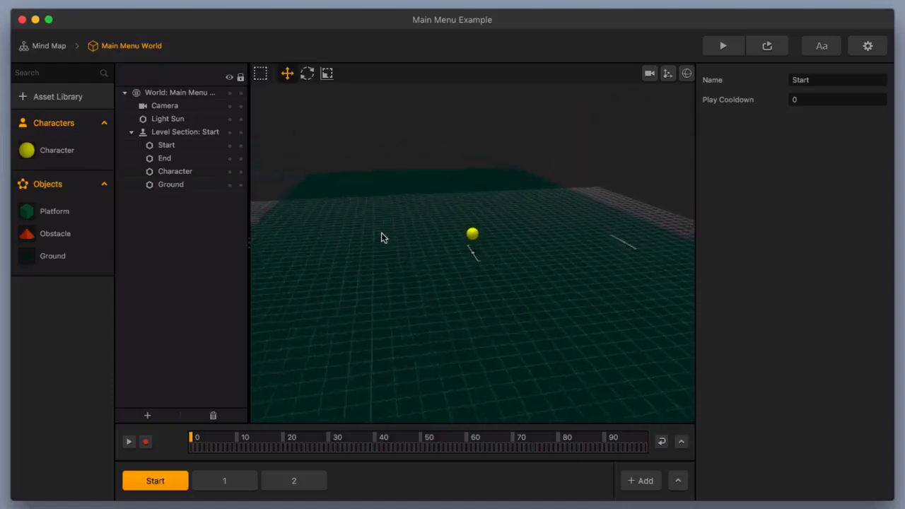
Step: Delete both red obstacles from section 1 of the Main Menu World
left_click(234, 483)
left_click(512, 245)
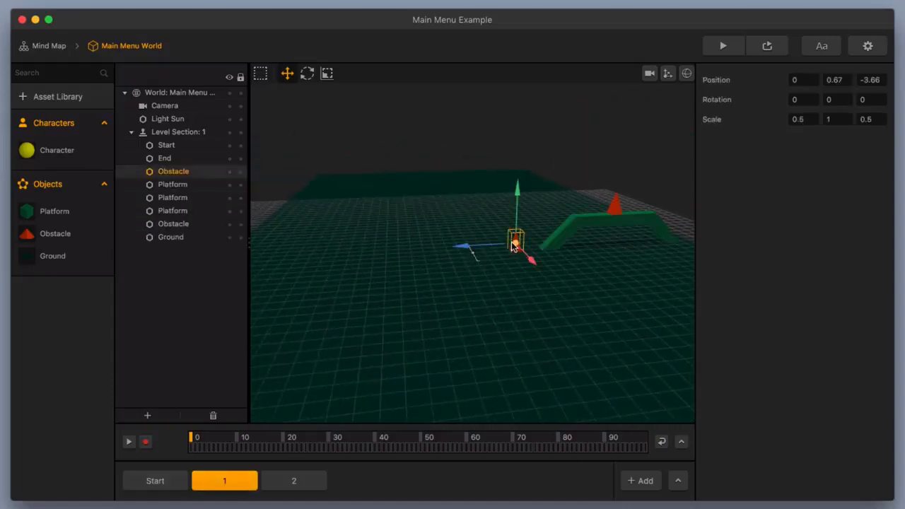
key("Delete")
left_click(615, 206)
key("Delete")
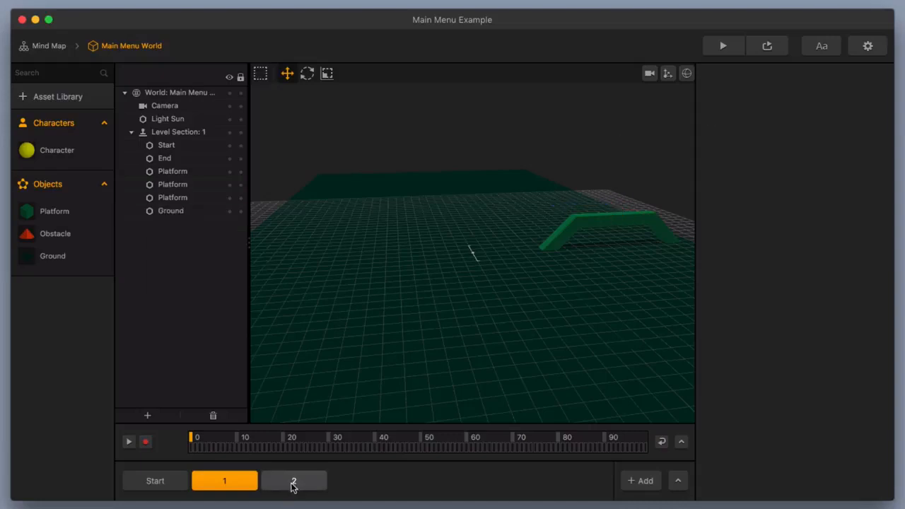
Step: Delete the red obstacle from section 2 of the Main Menu World
left_click(293, 483)
left_click(633, 167)
key("Delete")
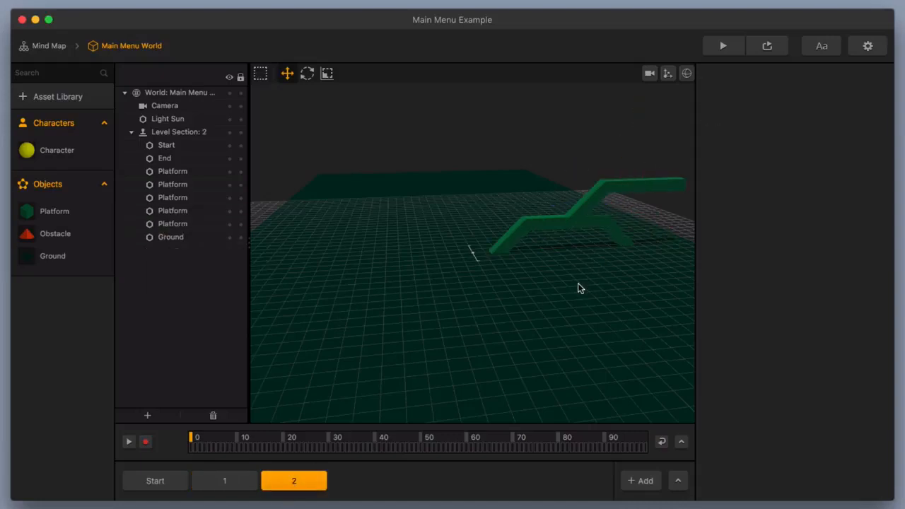
scroll(578, 282, "down", 5)
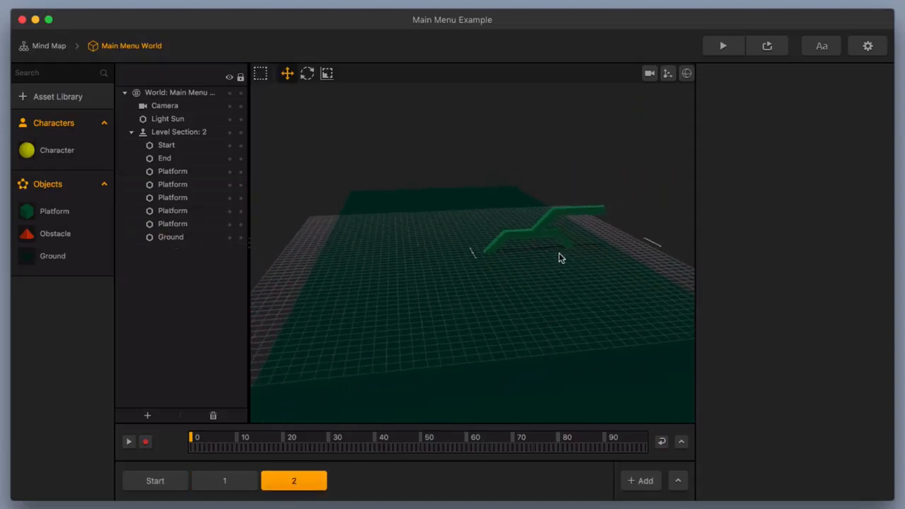
scroll(511, 311, "down", 4)
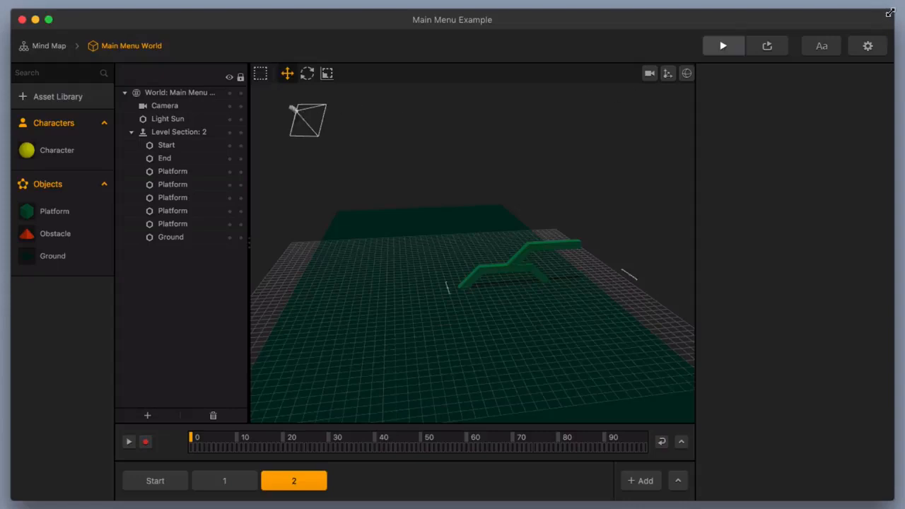
Step: Narrow the editor window and collapse its scene outline to free screen space for the game preview
left_click_drag(889, 13, 702, 12)
left_click_drag(615, 22, 805, 19)
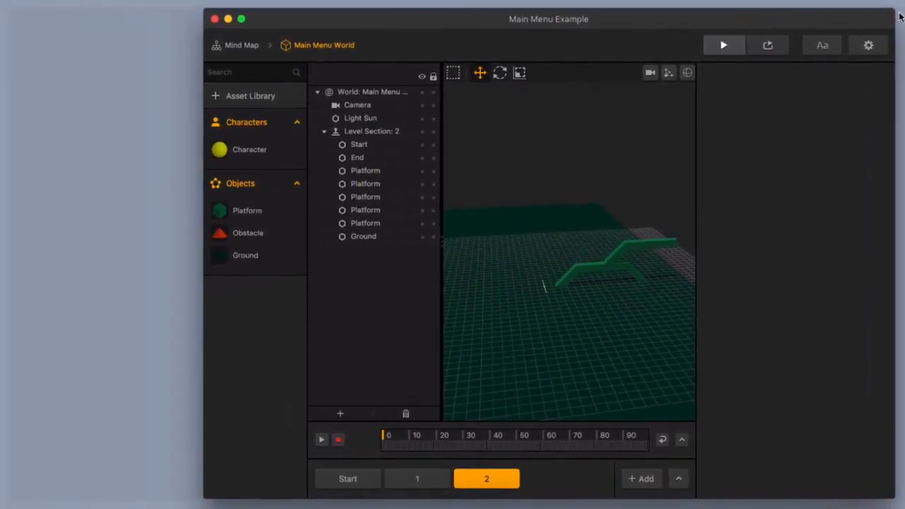
left_click_drag(892, 10, 832, 9)
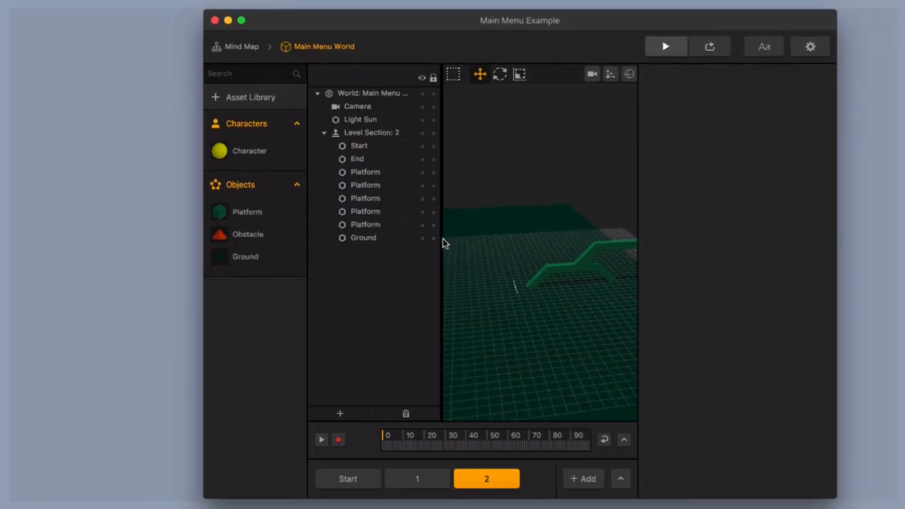
left_click_drag(441, 242, 340, 248)
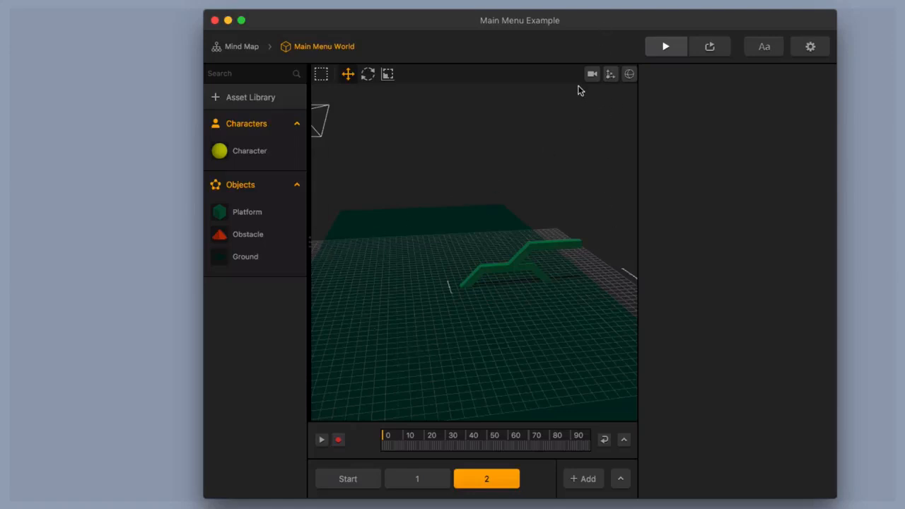
left_click_drag(552, 23, 611, 25)
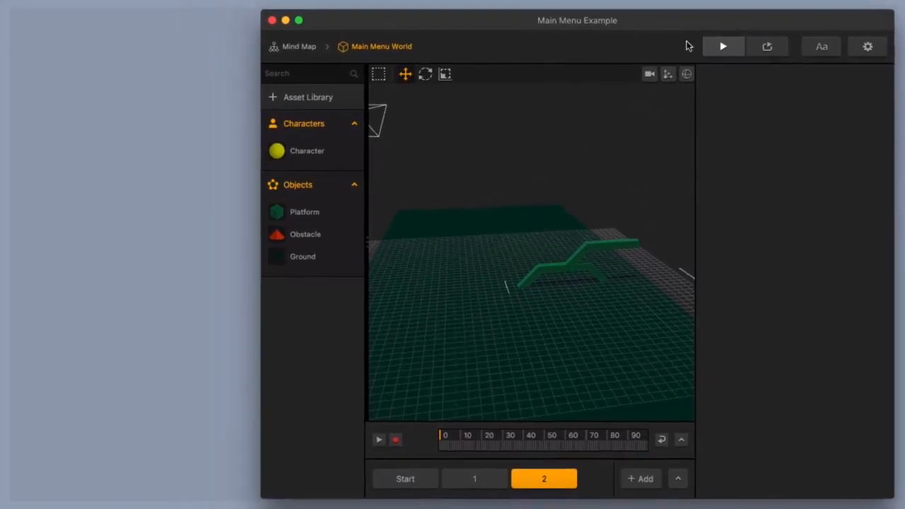
Step: Run the game preview and place its window beside the editor to examine the background world behind the menu
left_click(717, 47)
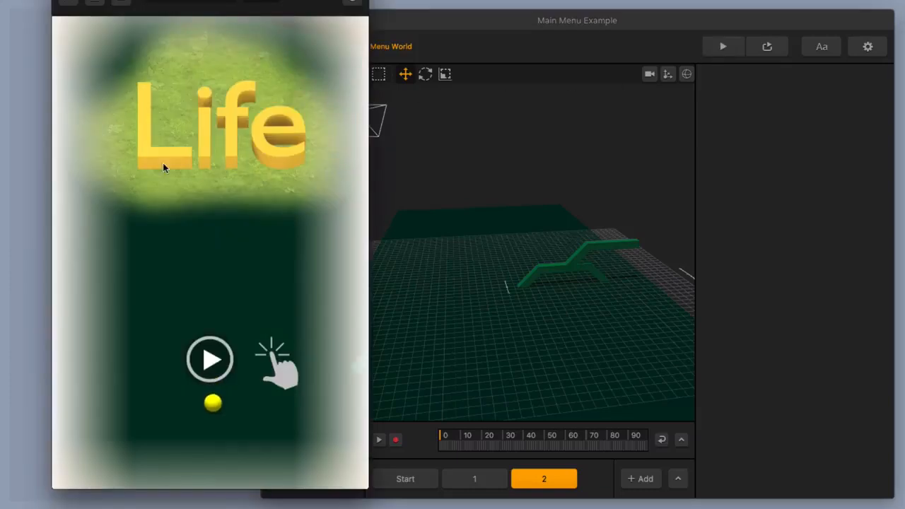
left_click_drag(210, 0, 164, 1)
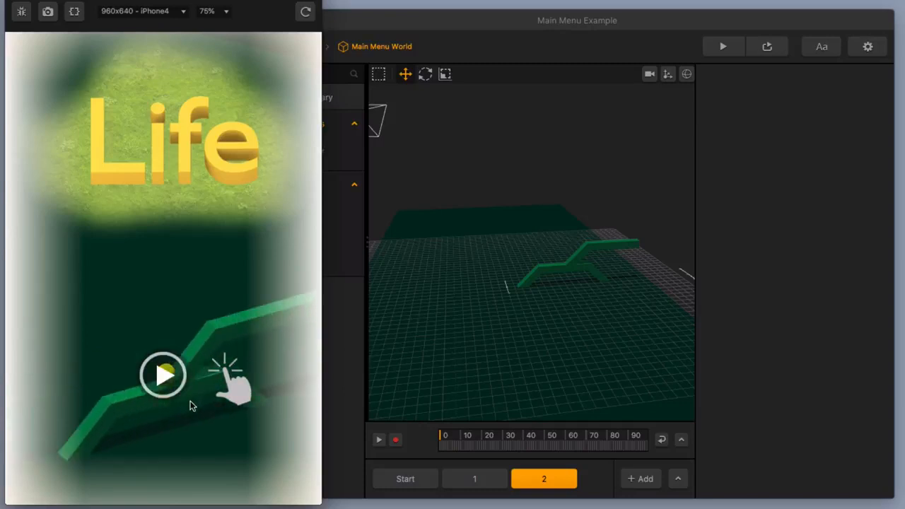
Step: Move the Main Menu World camera to about X 30.56, Y 24.77, Z 16.39 so the character appears below the logo
left_click(384, 109)
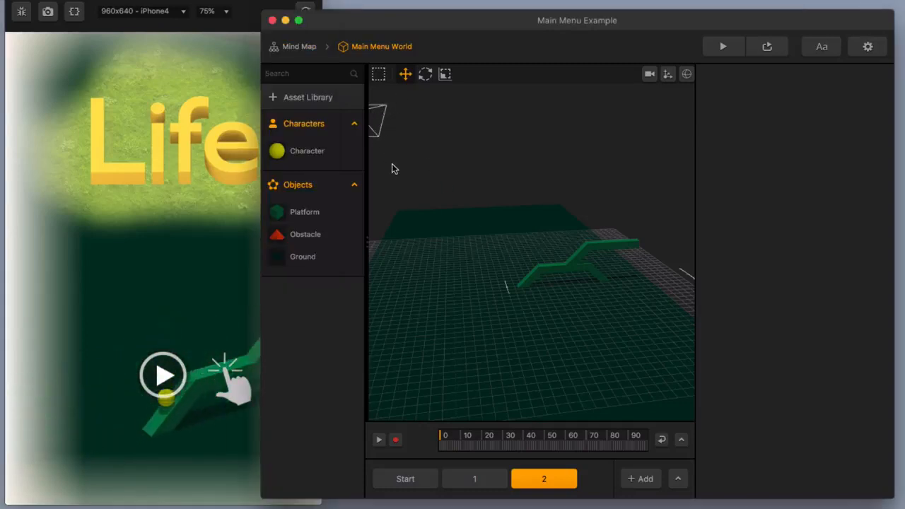
middle_click_drag(434, 169, 528, 191)
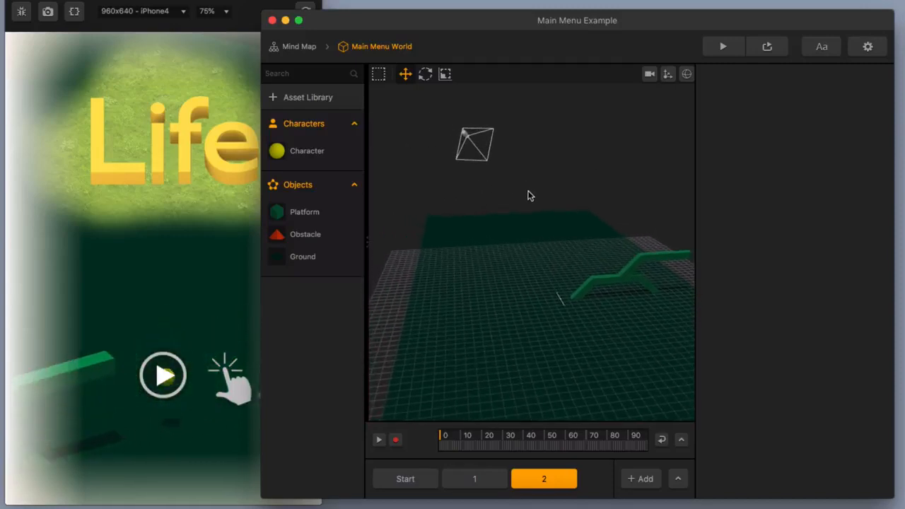
left_click(466, 140)
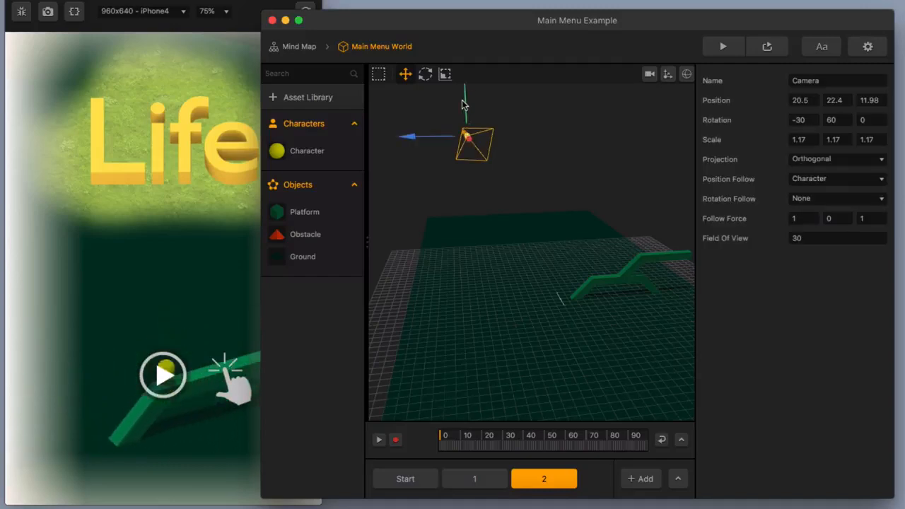
left_click_drag(460, 105, 469, 166)
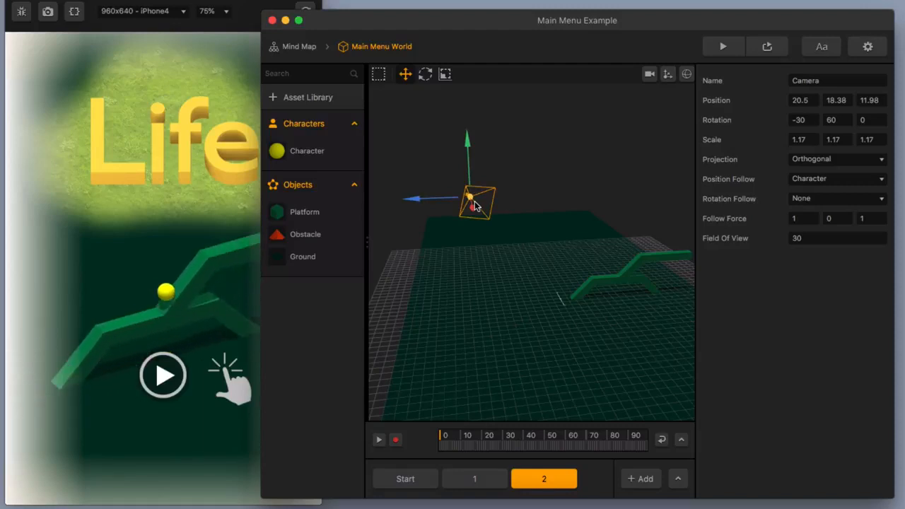
left_click_drag(435, 201, 391, 277)
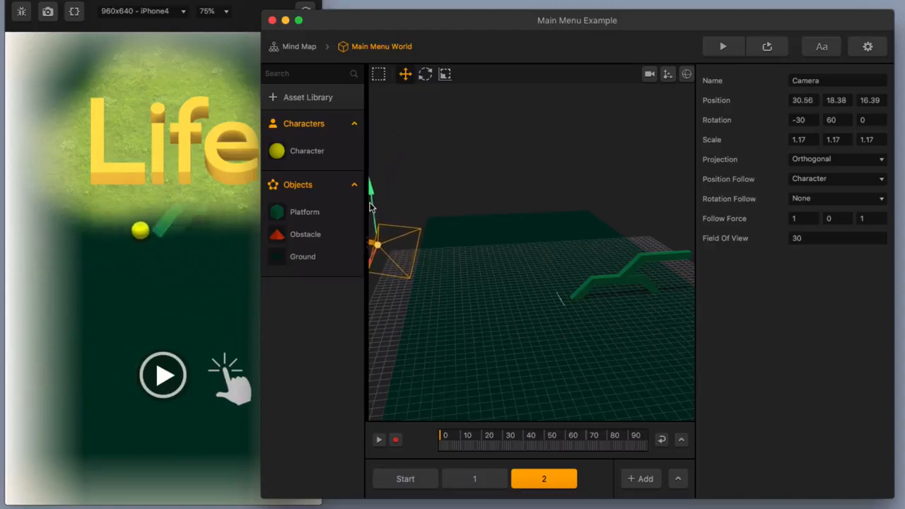
left_click_drag(371, 206, 395, 28)
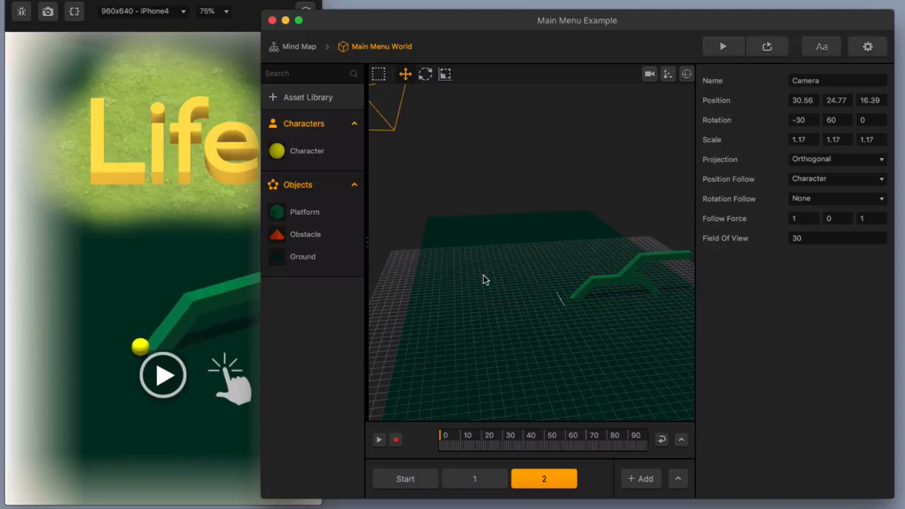
scroll(483, 276, "down", 5)
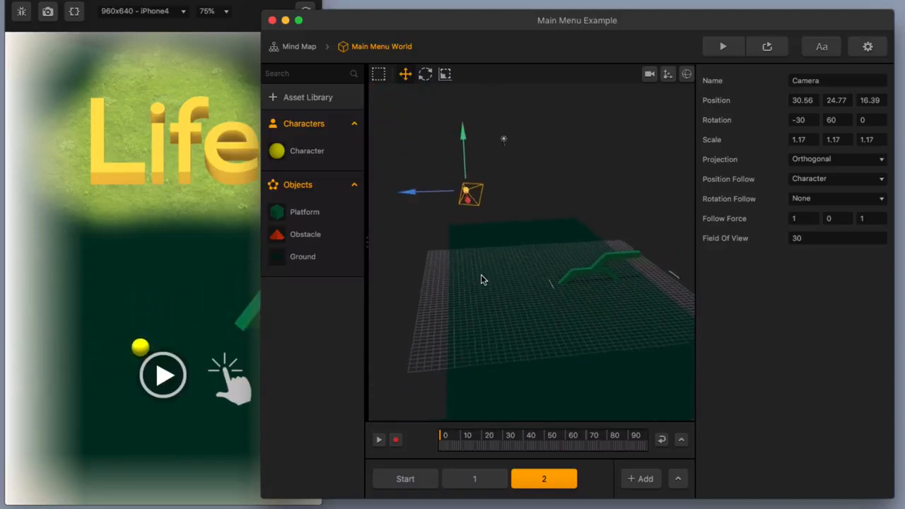
Step: Change the Ground asset's color to white and narrow the editor window to uncover the whole preview
left_click(570, 357)
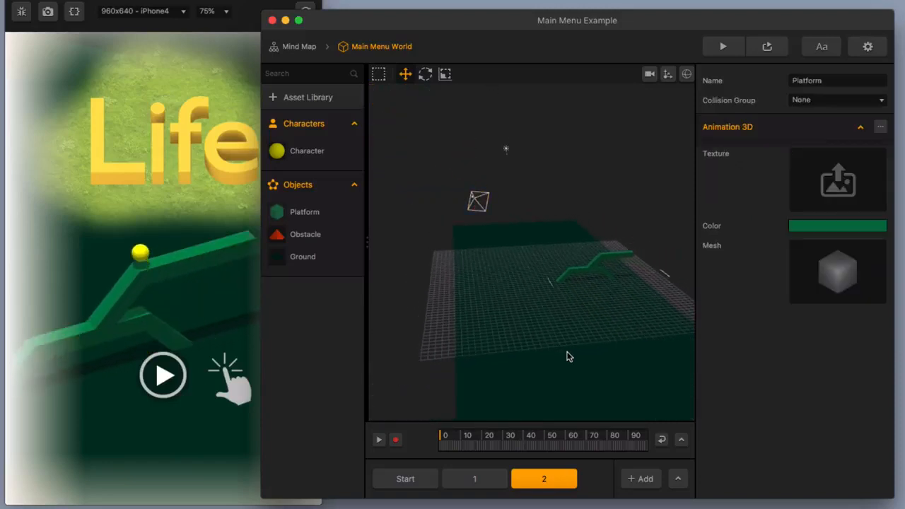
left_click(304, 257)
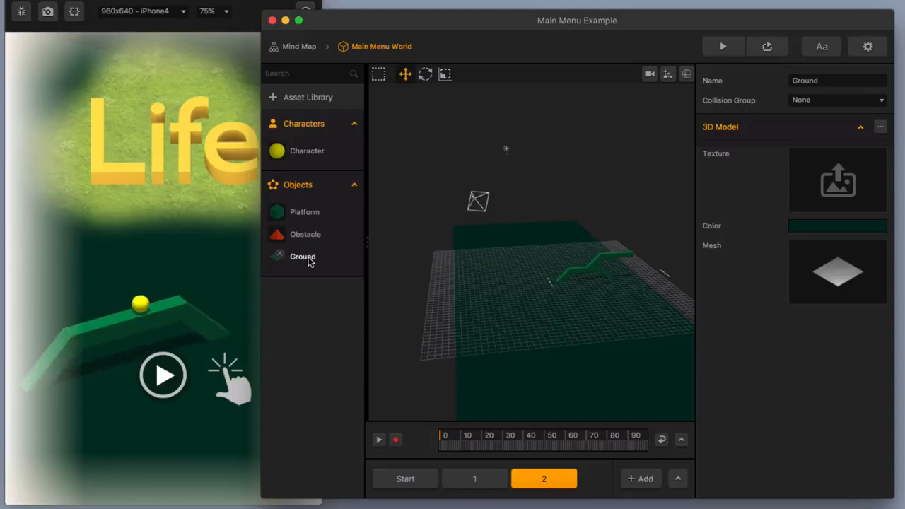
left_click(837, 226)
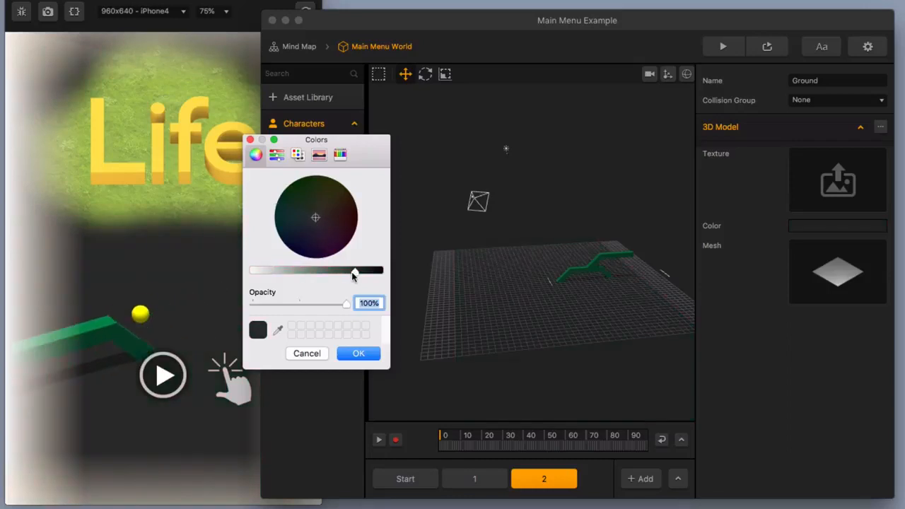
left_click_drag(353, 276, 240, 286)
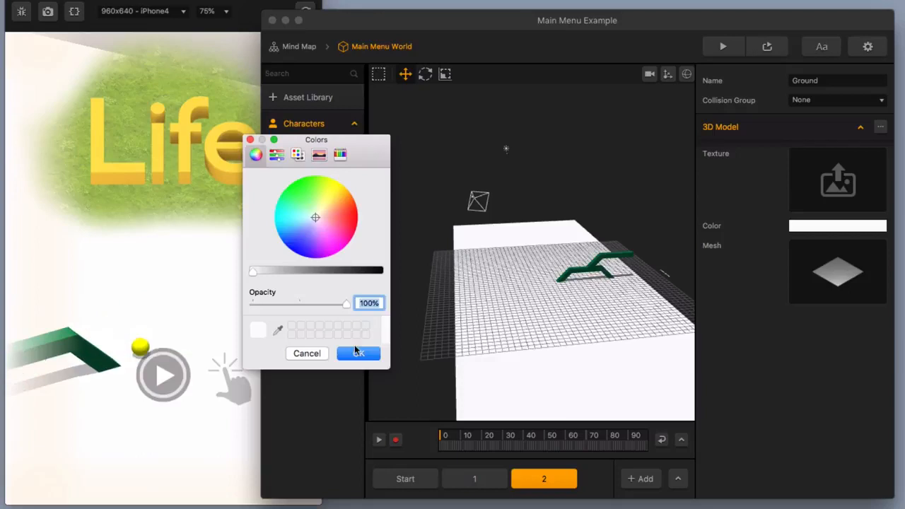
left_click(357, 354)
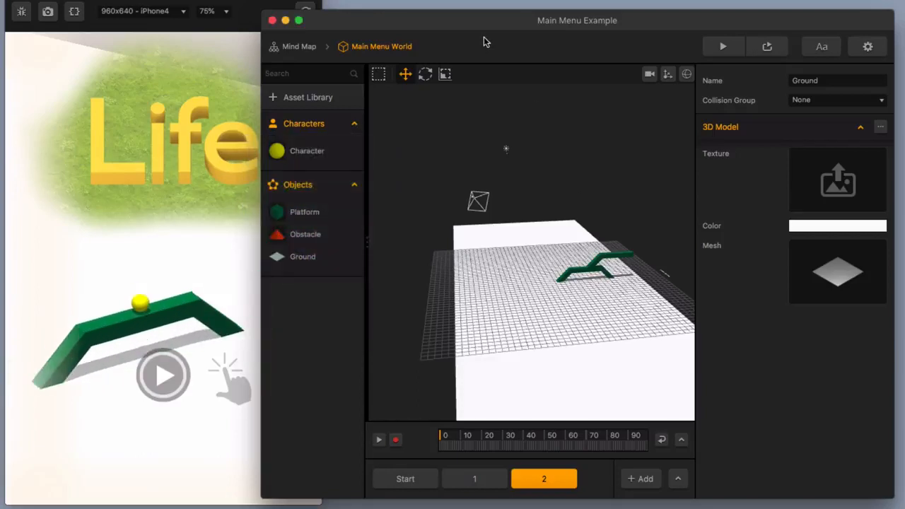
left_click_drag(888, 9, 863, 19)
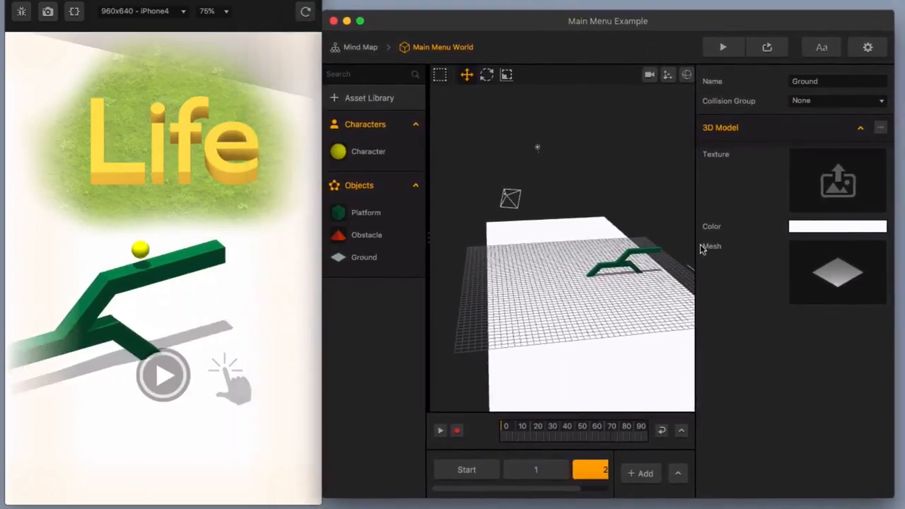
Step: Move the Light Sun to about X 5.65, Y 30.64, Z 10.73 above the ground
scroll(591, 274, "down", 1)
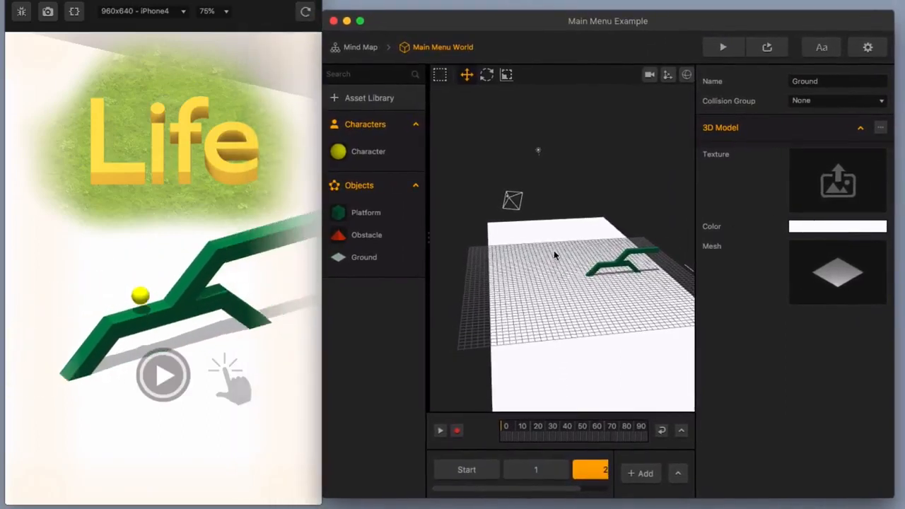
scroll(540, 245, "down", 2)
right_click_drag(548, 224, 578, 205)
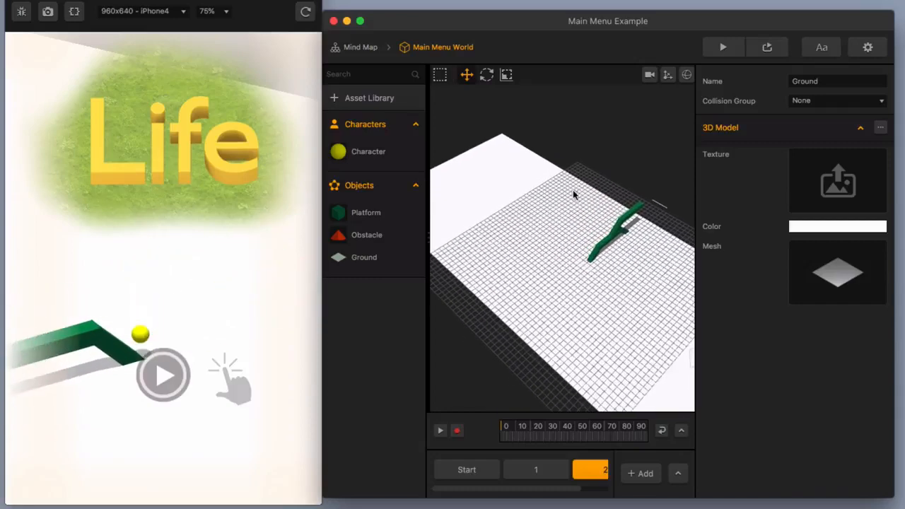
left_click(573, 190)
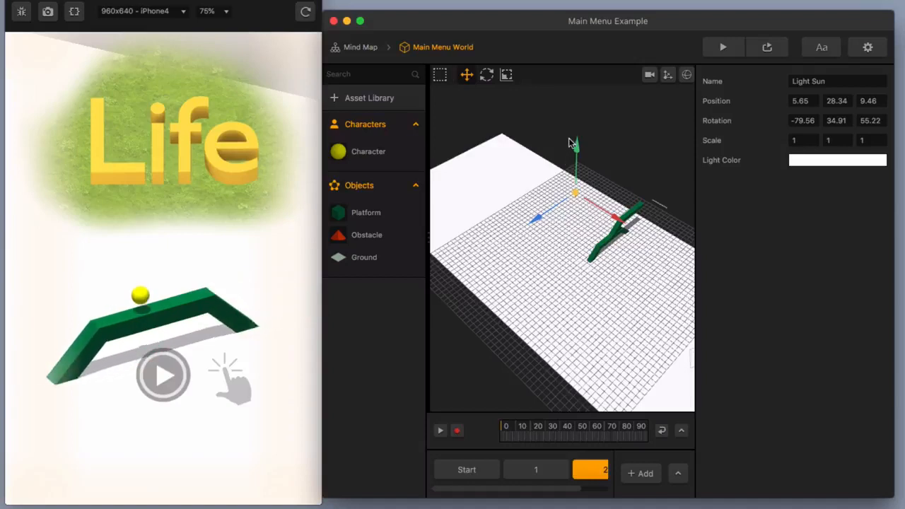
mouse_move(576, 147)
left_mouse_down()
mouse_move(577, 107)
mouse_move(578, 133)
left_mouse_up()
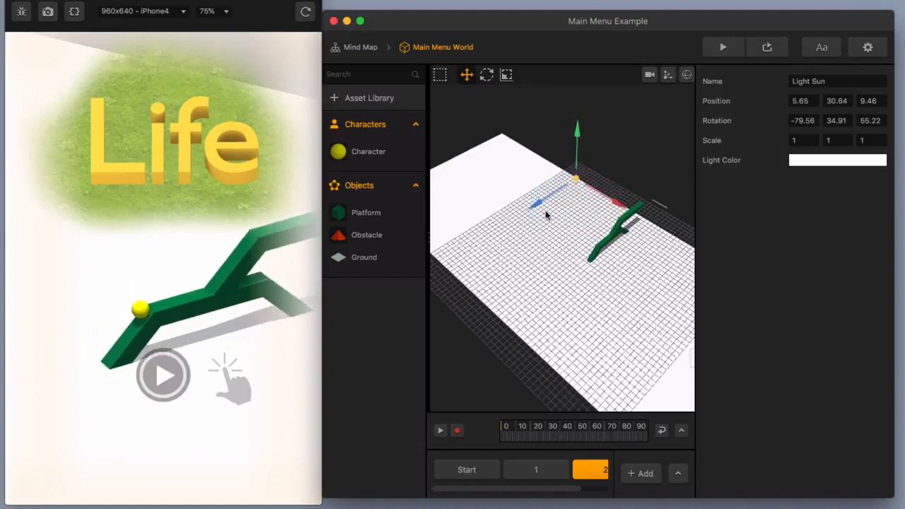
left_click_drag(534, 202, 547, 238)
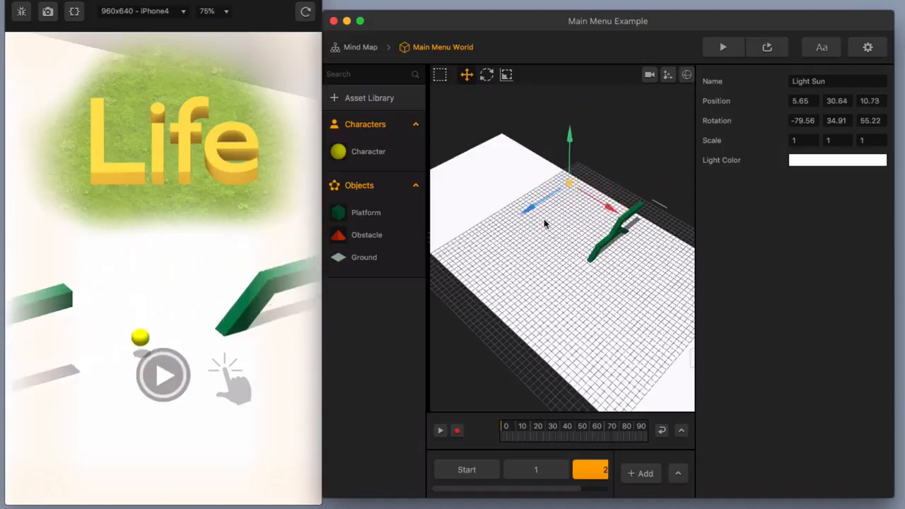
Step: Rotate the Light Sun to about -47.88, 8.9, 83.06 to soften the light on the white ground
left_click(487, 75)
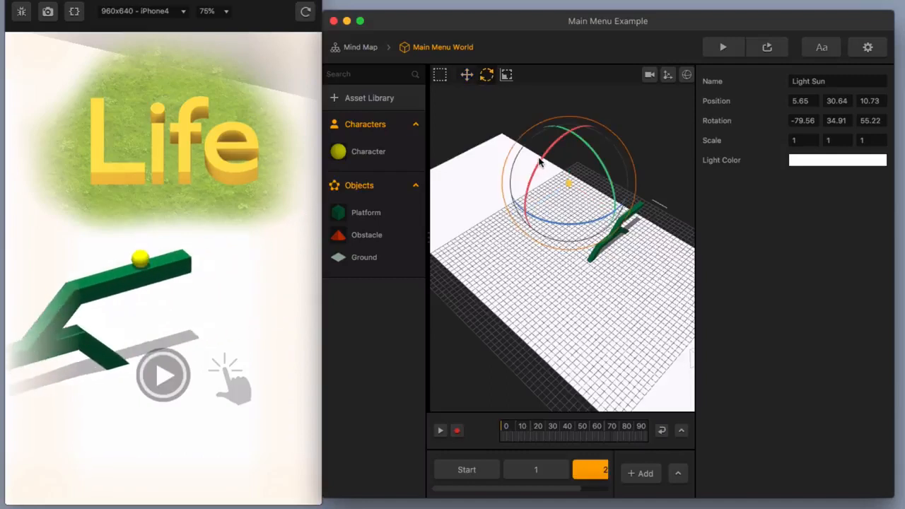
left_click_drag(541, 152, 526, 196)
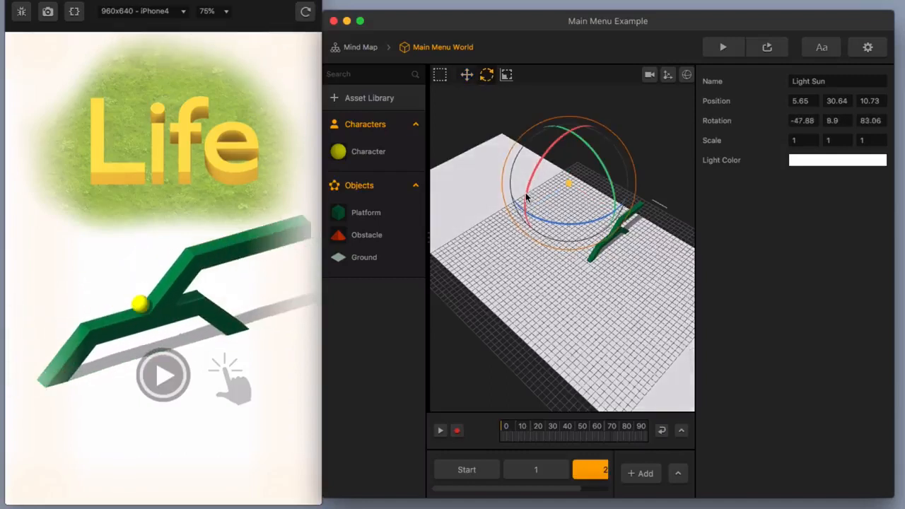
left_click_drag(526, 191, 526, 191)
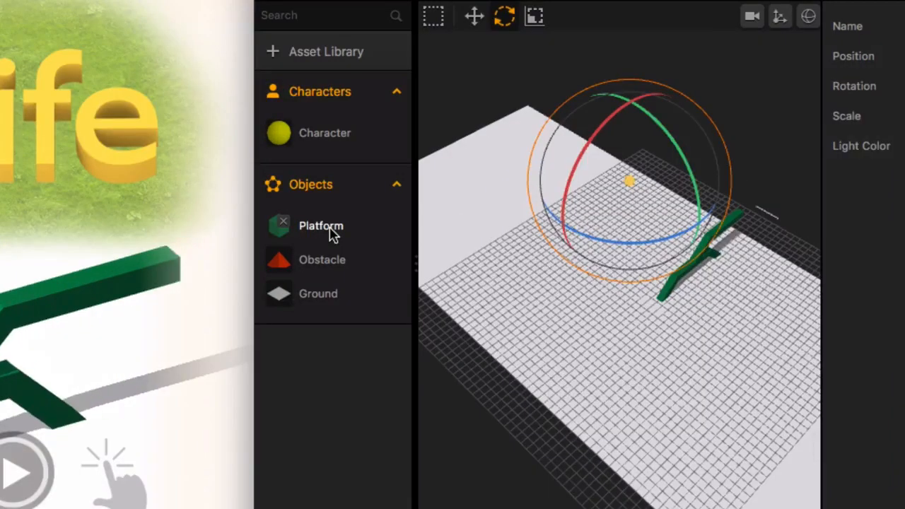
Step: Place a duplicate of the Platform asset at the near end of section 2's ramp and rename the asset Ground Platform
left_click(373, 217)
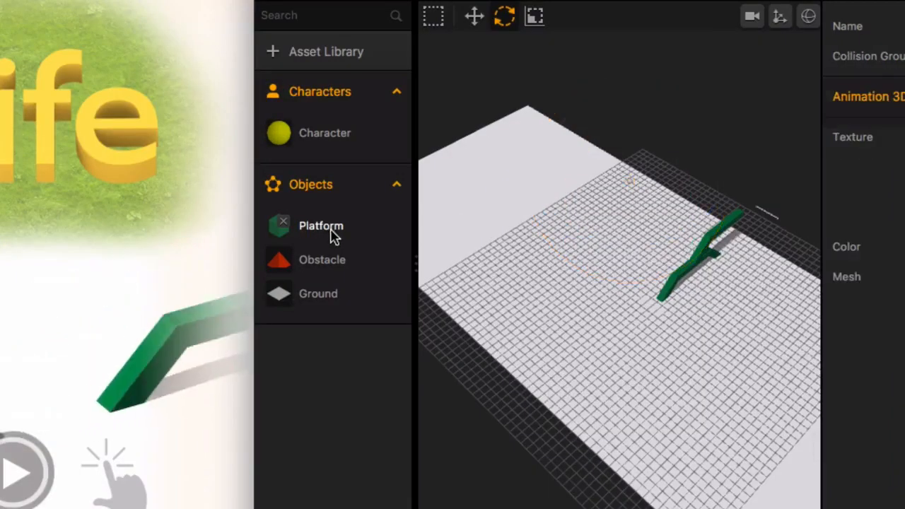
key("super+d")
left_click_drag(316, 334, 622, 362)
left_click(475, 17)
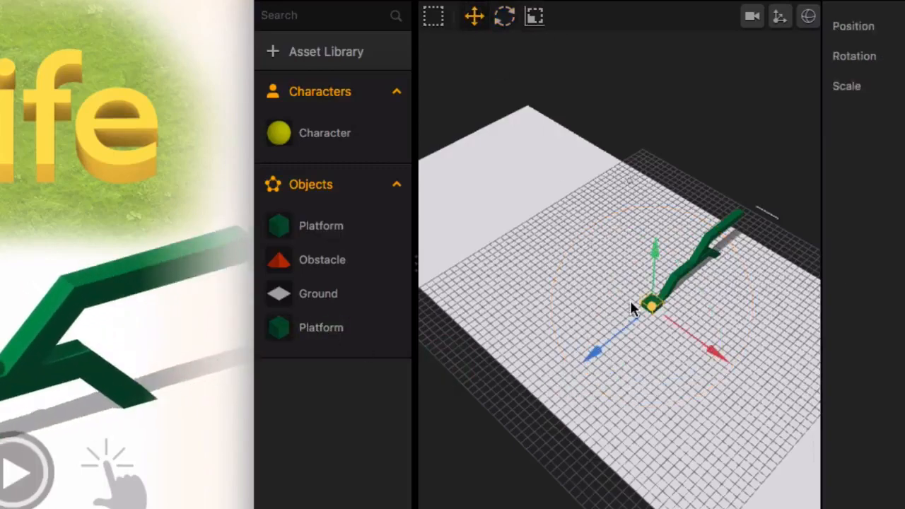
scroll(632, 302, "up", 5)
scroll(630, 310, "up", 5)
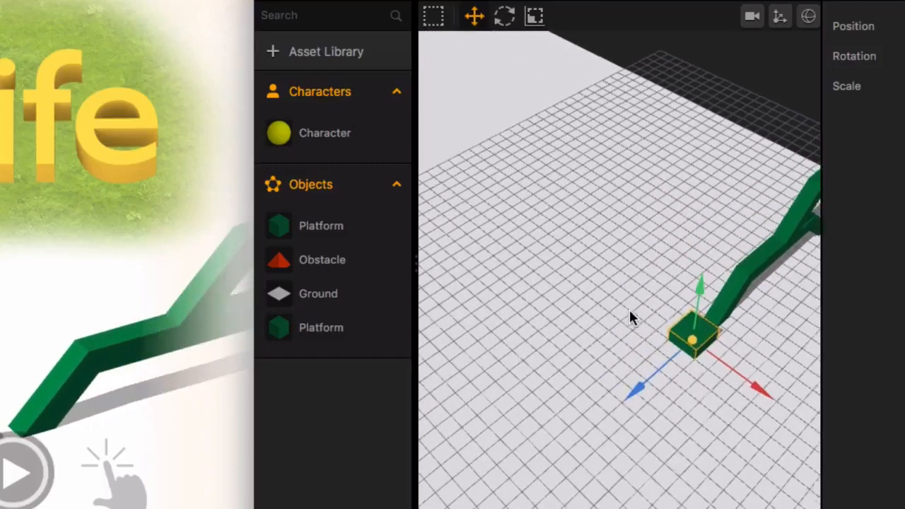
middle_click_drag(629, 348, 492, 232)
scroll(625, 262, "up", 3)
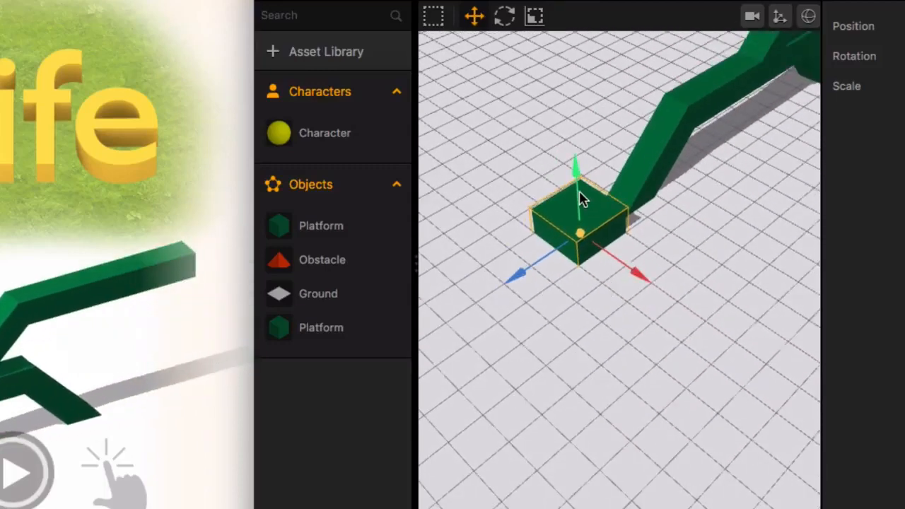
left_click(313, 330)
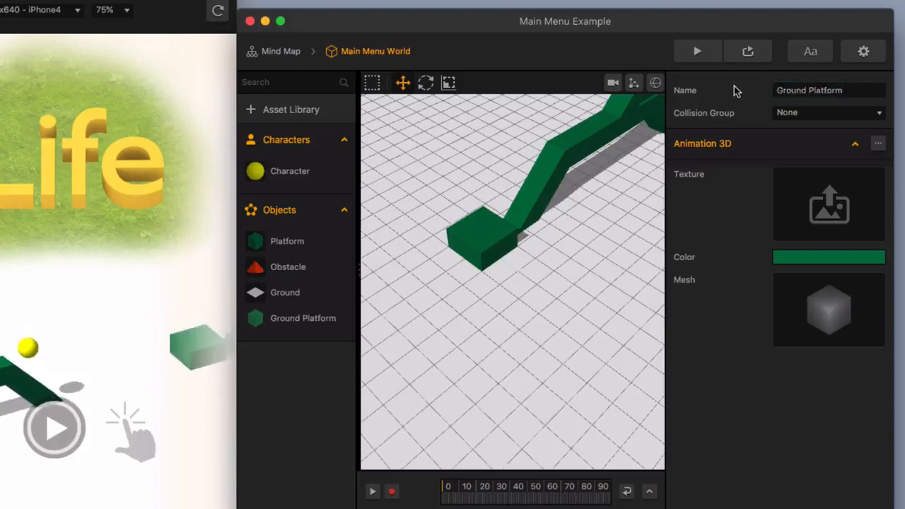
Step: Change the Ground Platform asset's color to a golden yellow at full brightness
left_click(820, 258)
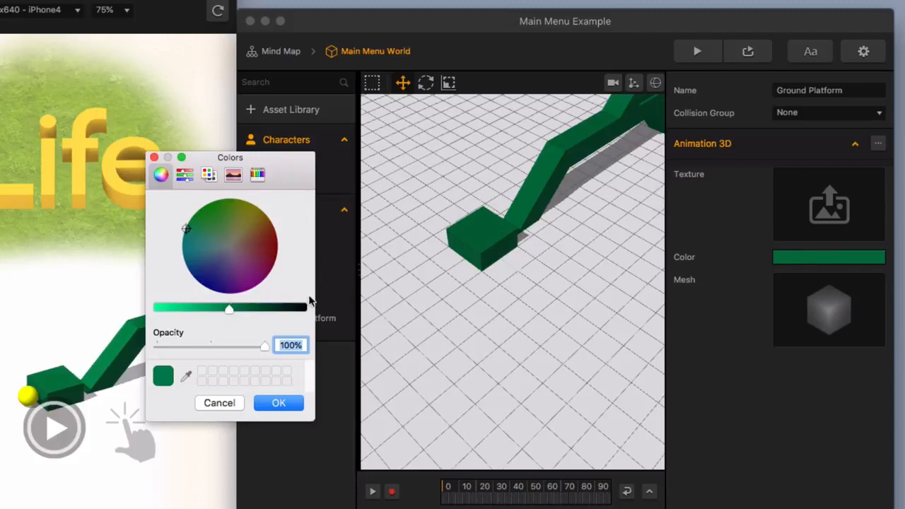
left_click(246, 222)
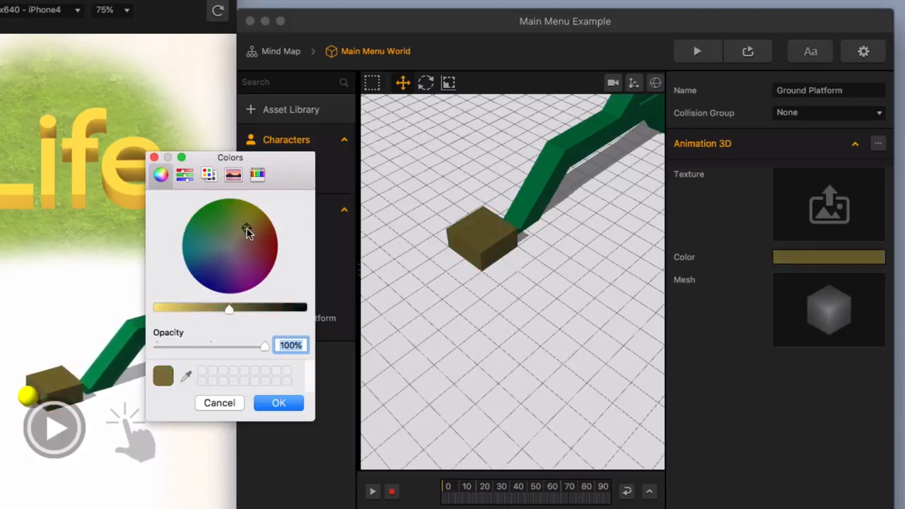
left_click(279, 404)
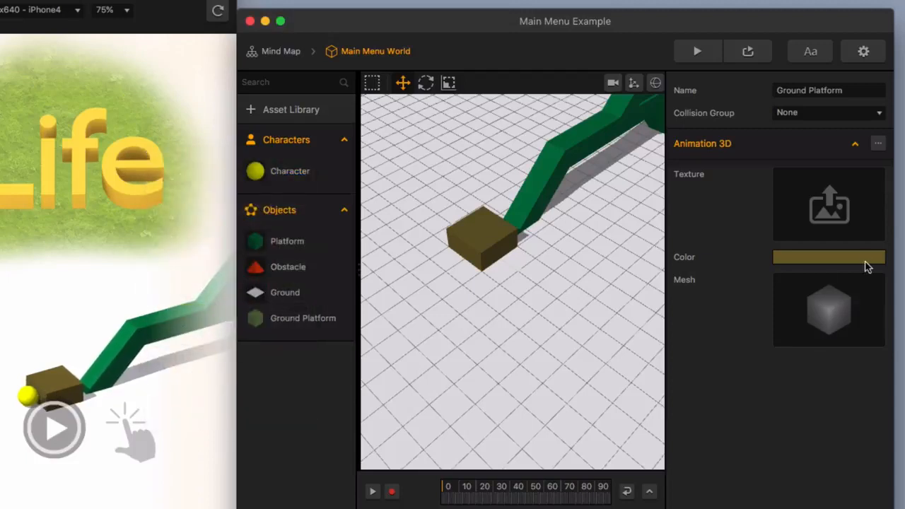
left_click(817, 258)
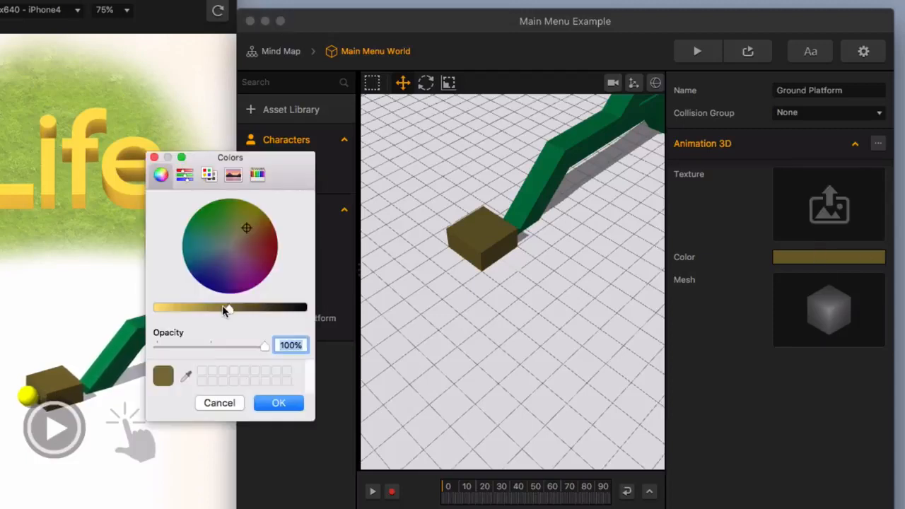
left_click_drag(224, 311, 144, 321)
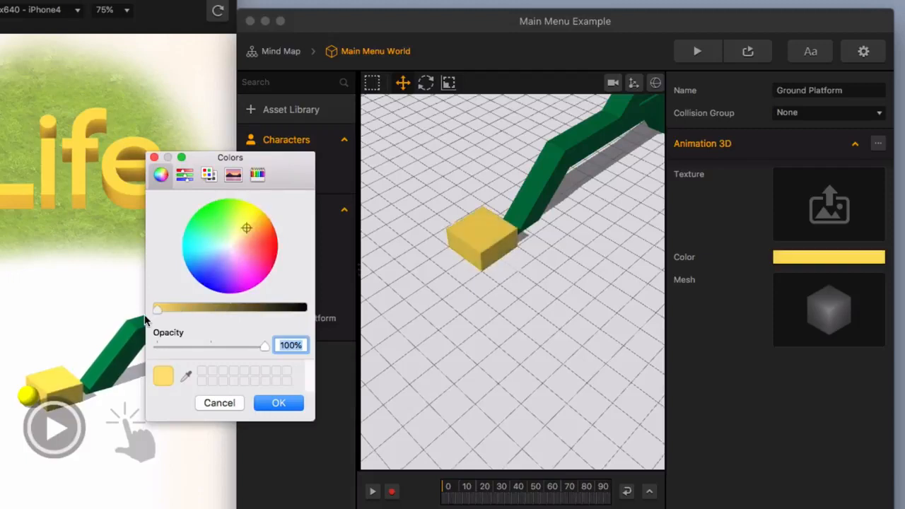
left_click(280, 402)
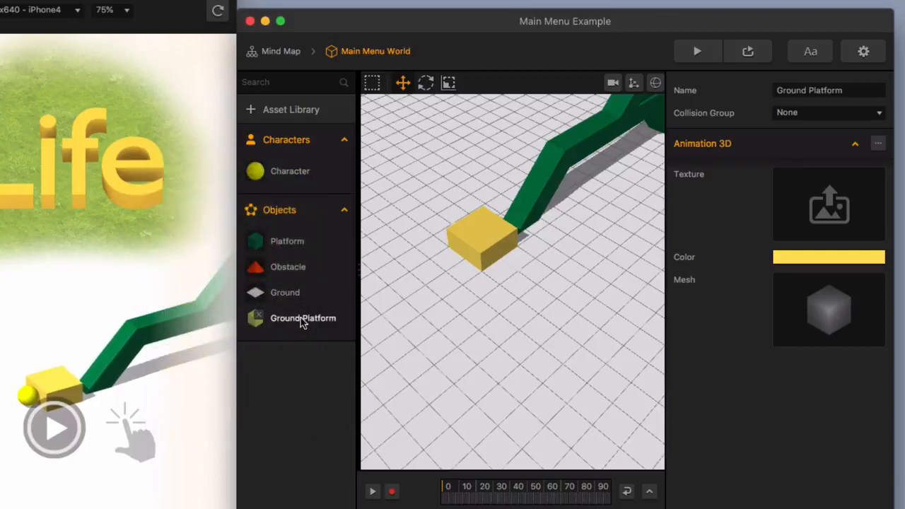
Step: Disable physics in the Ground Platform's Start node, then return to the Main Menu World and reload the preview
double_click(302, 319)
left_click(361, 254)
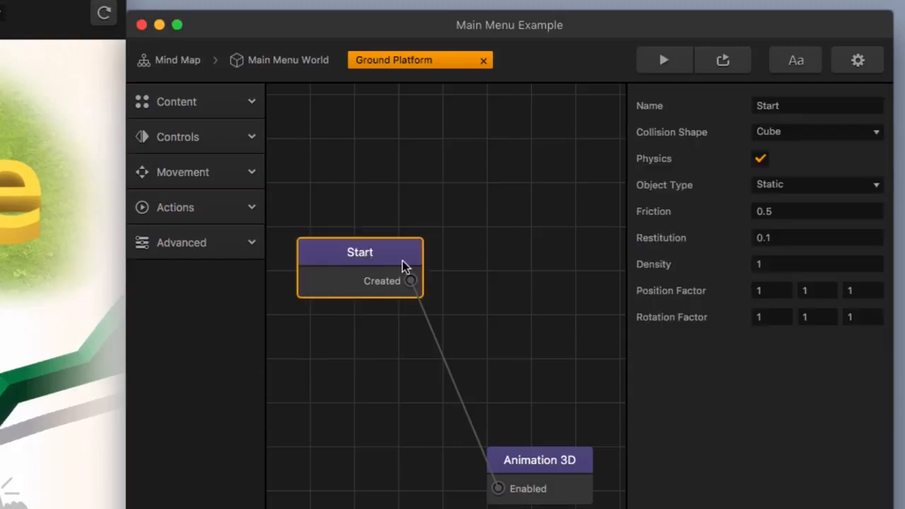
left_click(759, 159)
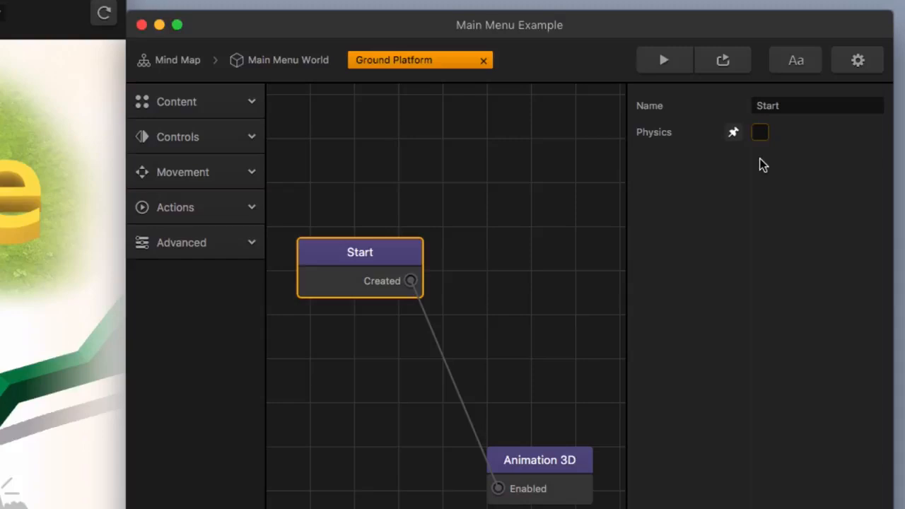
left_click(274, 62)
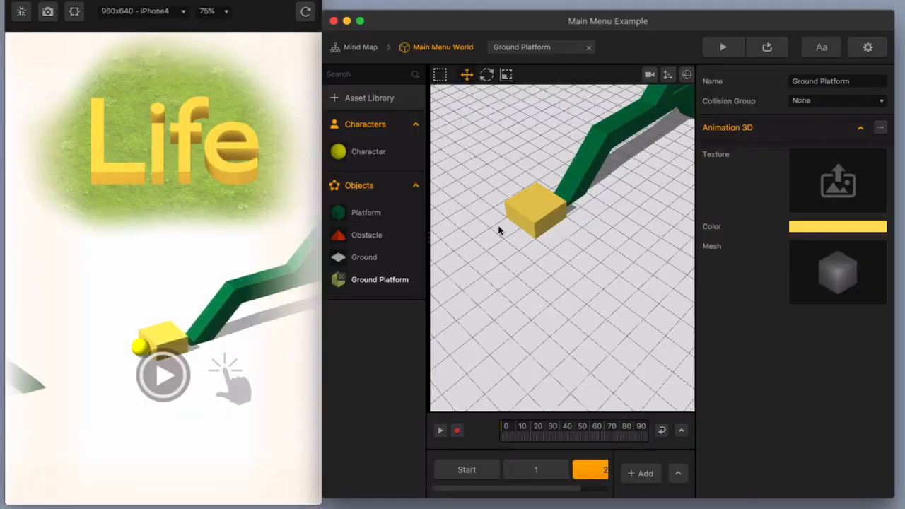
left_click(305, 13)
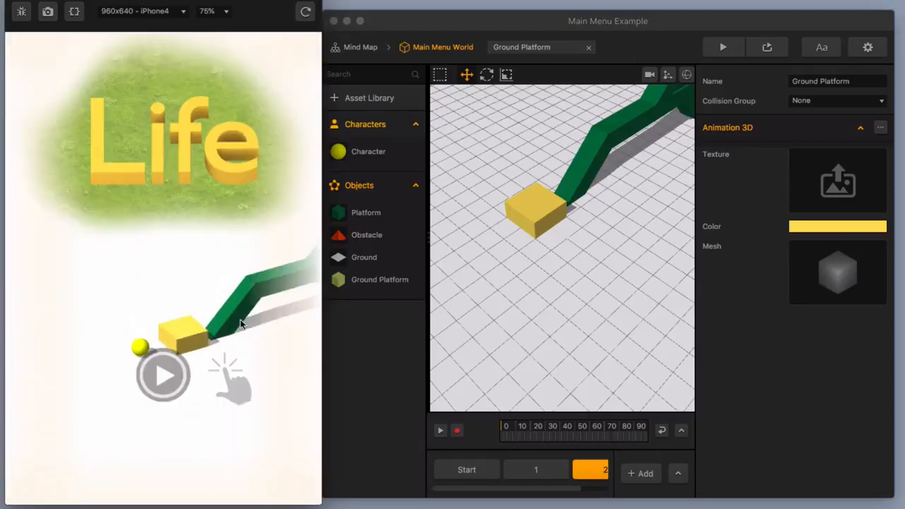
Step: Scale section 2's Ground Platform into a long flat strip of about 2.36, 0.11, 31.78
left_click(539, 219)
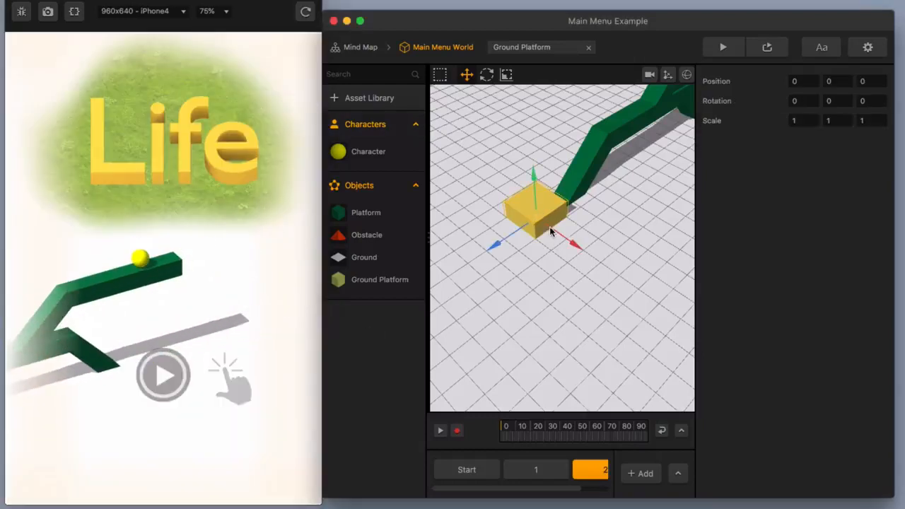
left_click(506, 74)
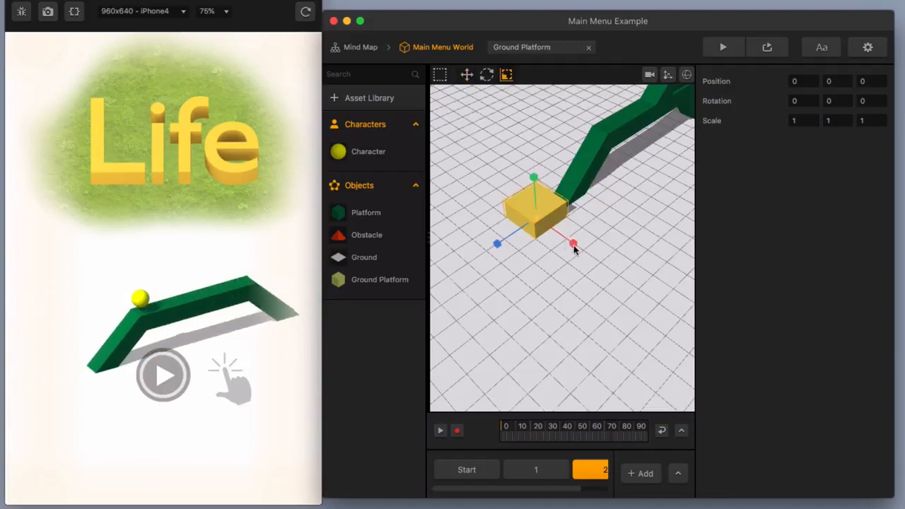
mouse_move(573, 244)
left_mouse_down()
mouse_move(626, 293)
mouse_move(577, 235)
left_mouse_up()
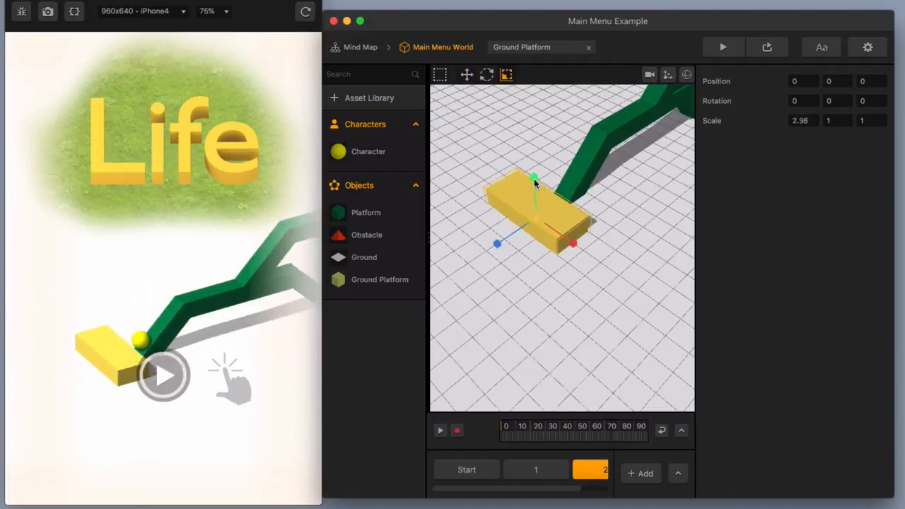
left_click_drag(534, 178, 389, 382)
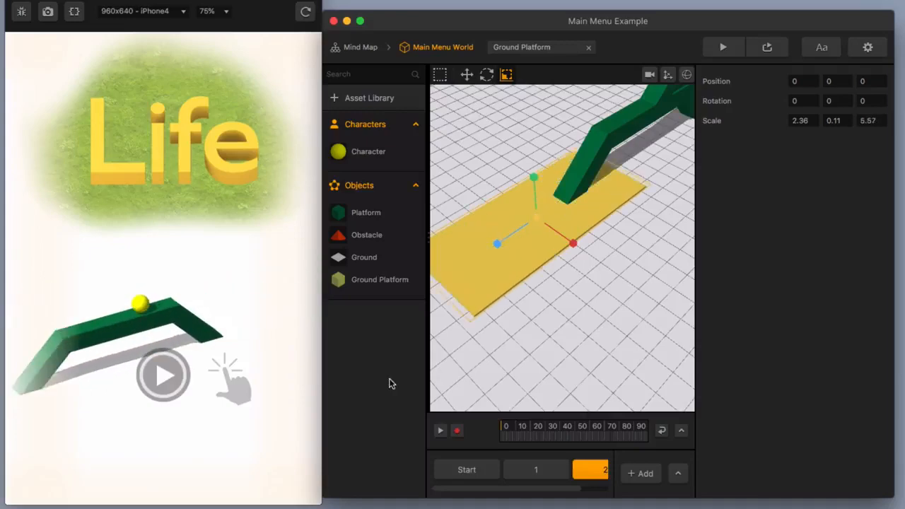
scroll(552, 254, "down", 5)
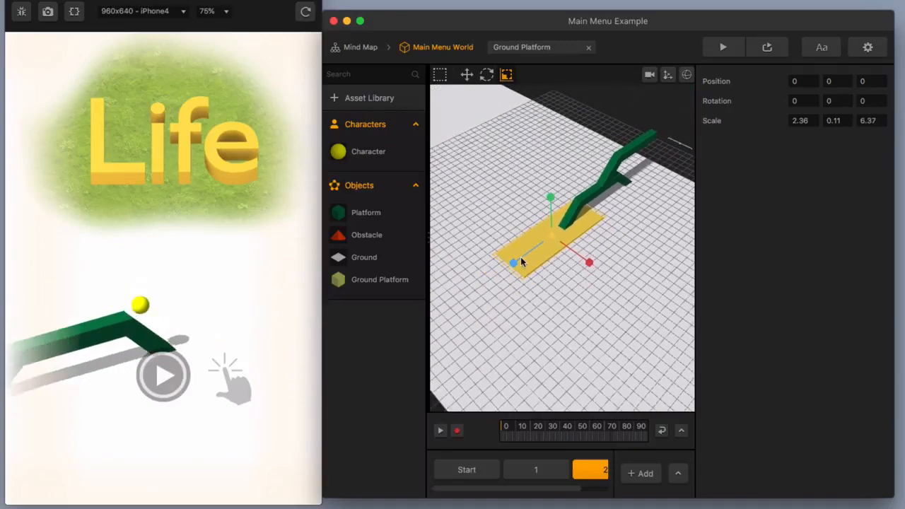
left_click_drag(515, 262, 385, 410)
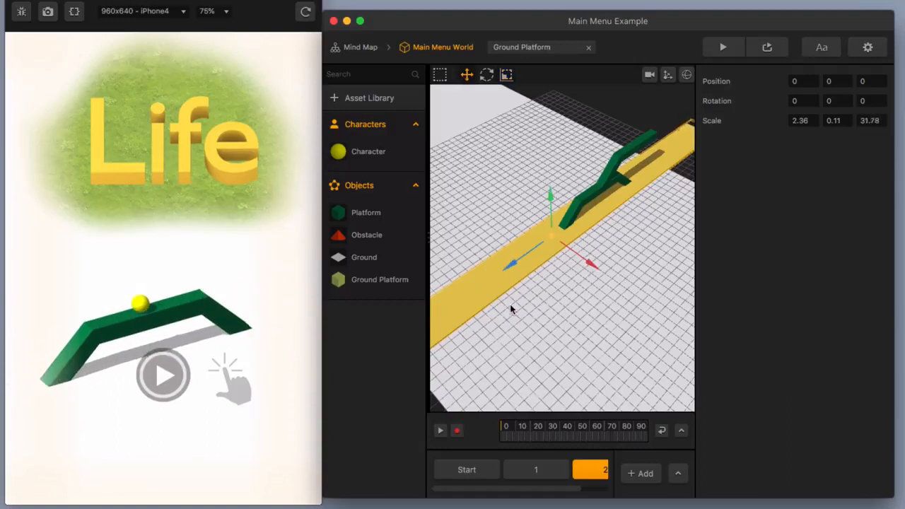
Step: Paste the long Ground Platform strip into section 1 and the Start section, and reload the preview
left_click(525, 468)
key("super+v")
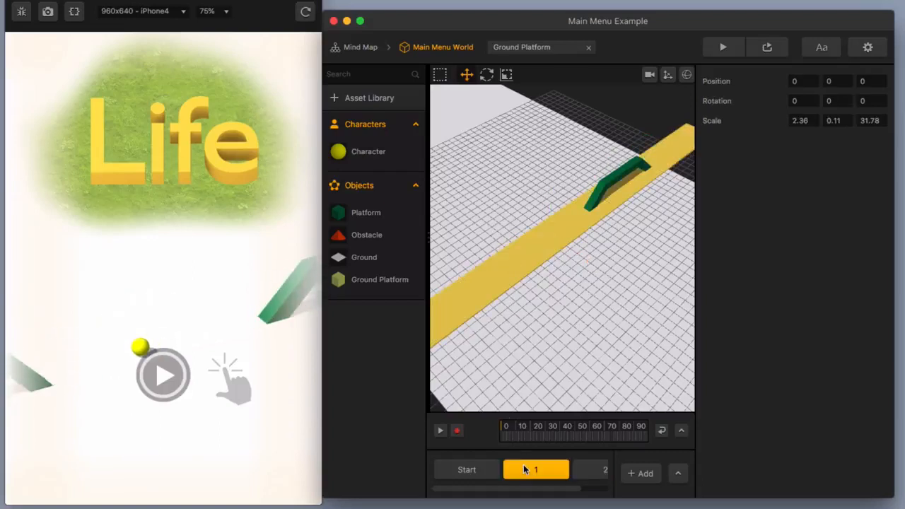
left_click(473, 470)
key("super+v")
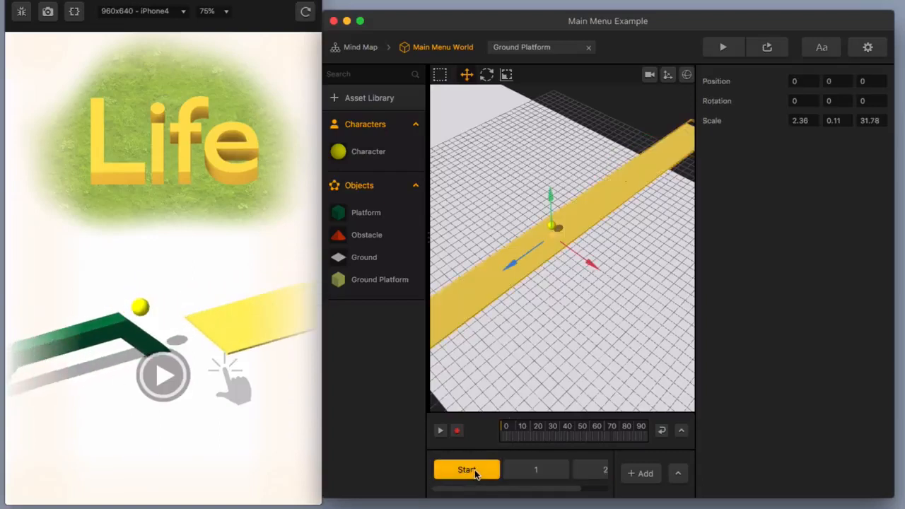
left_click(306, 12)
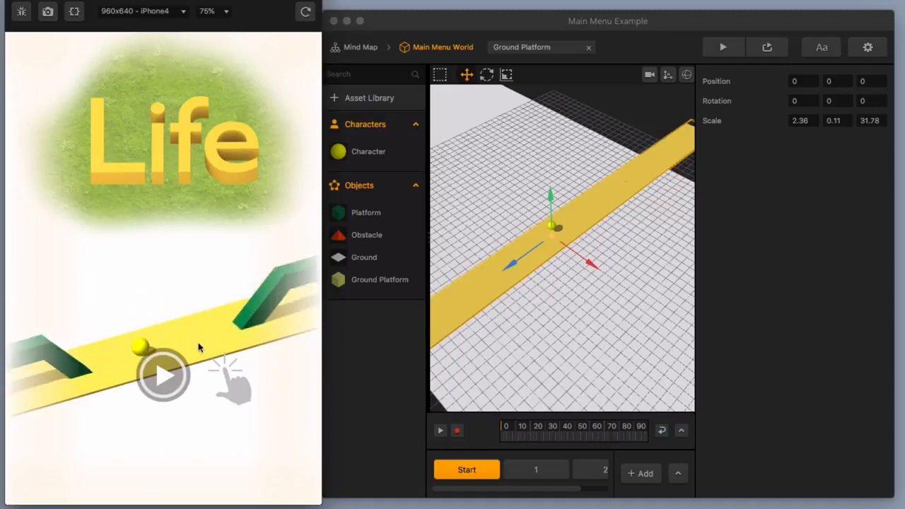
Step: Change the Character asset's color to bright red
left_click(364, 146)
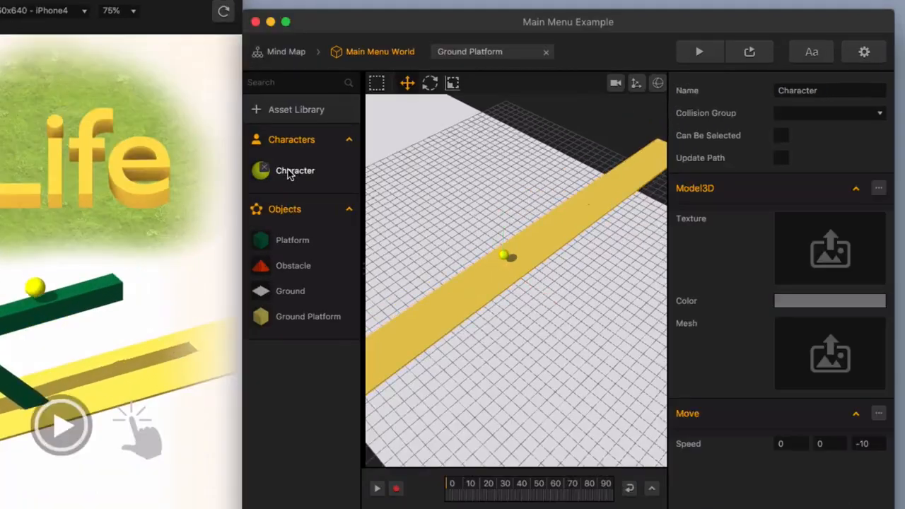
left_click(820, 268)
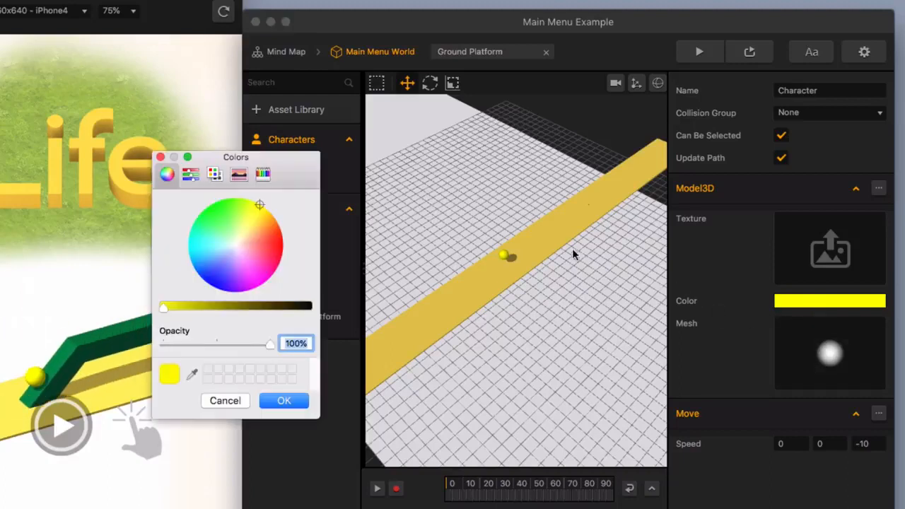
left_click(262, 241)
left_click(273, 252)
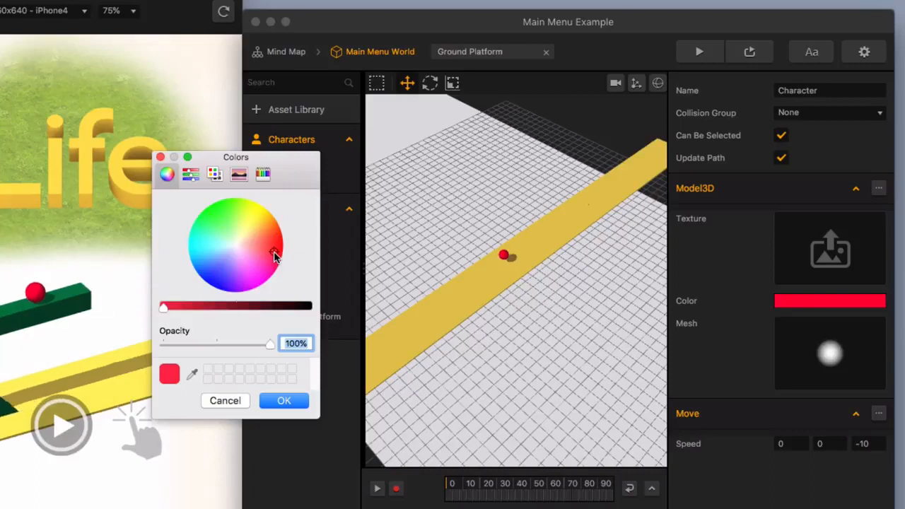
left_click_drag(274, 258, 273, 245)
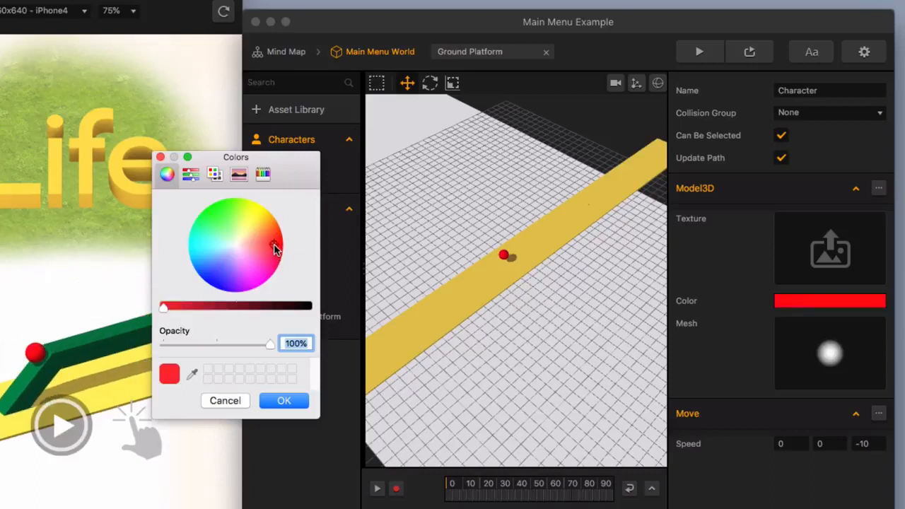
left_click(296, 402)
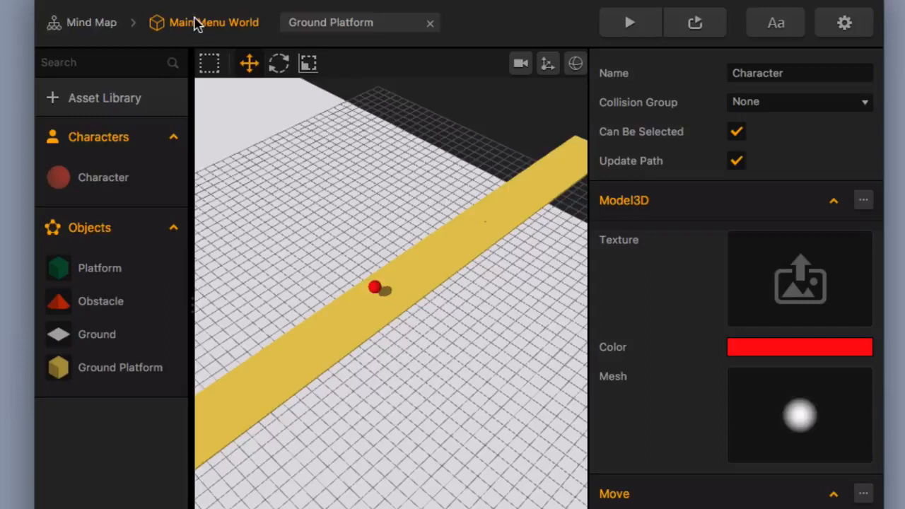
Step: Open the Main Menu UI from the Mind Map, select the hand image and move the editor window over the free desktop area
left_click(107, 24)
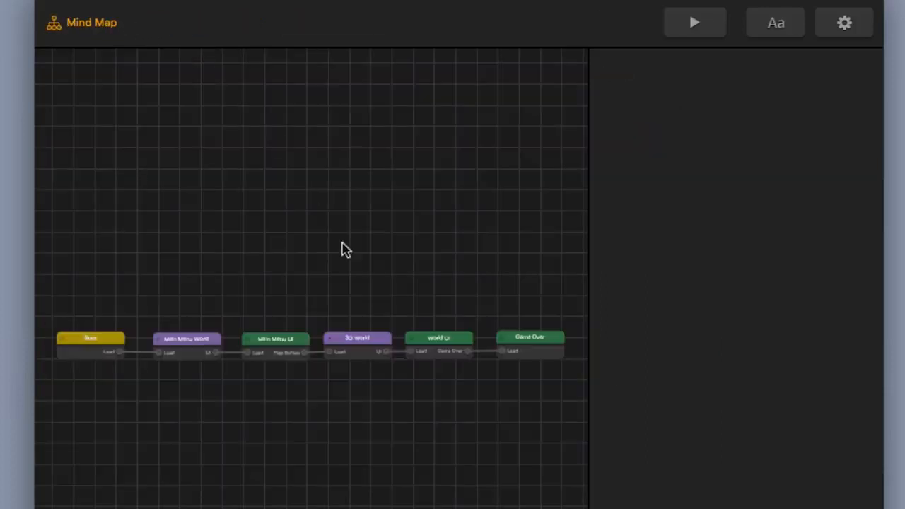
double_click(280, 345)
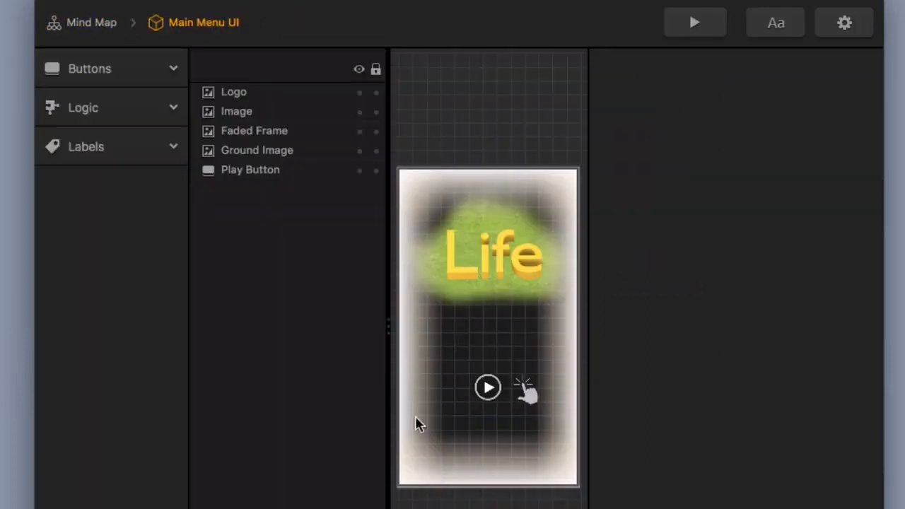
left_click(488, 388)
left_click_drag(488, 389, 530, 416)
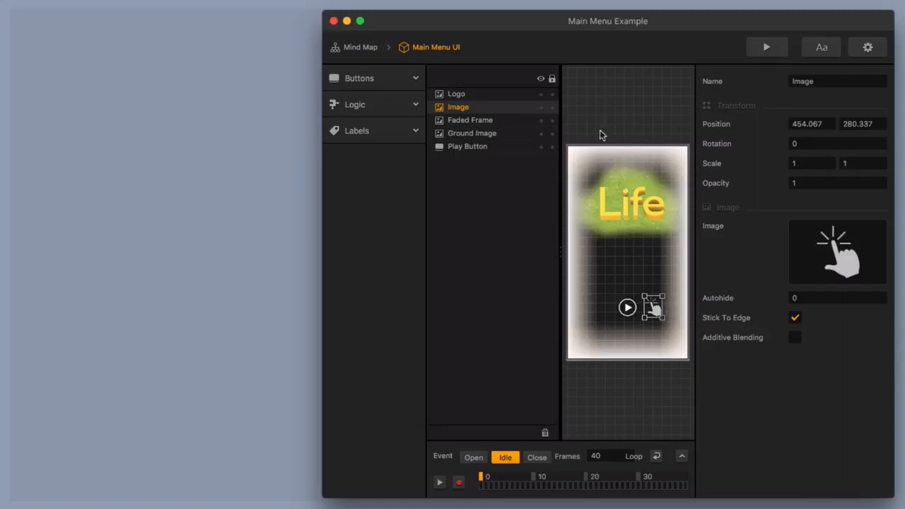
left_click_drag(505, 21, 194, 24)
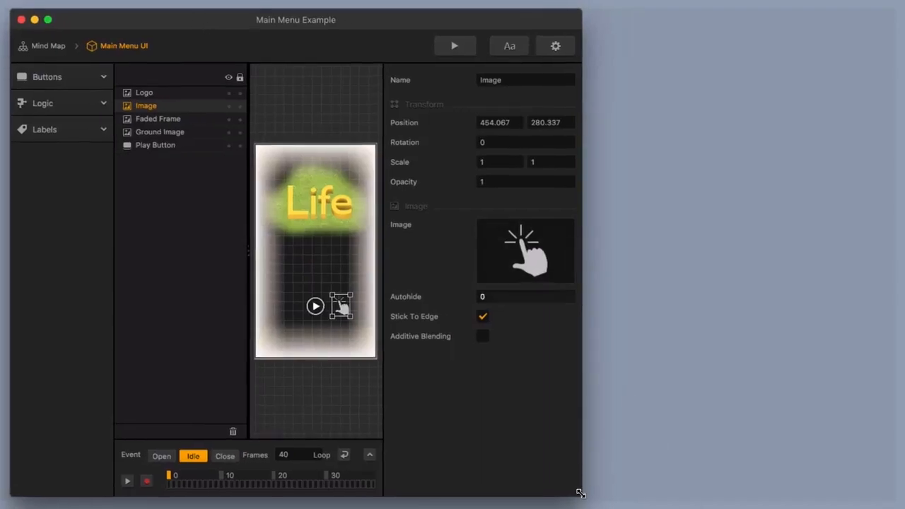